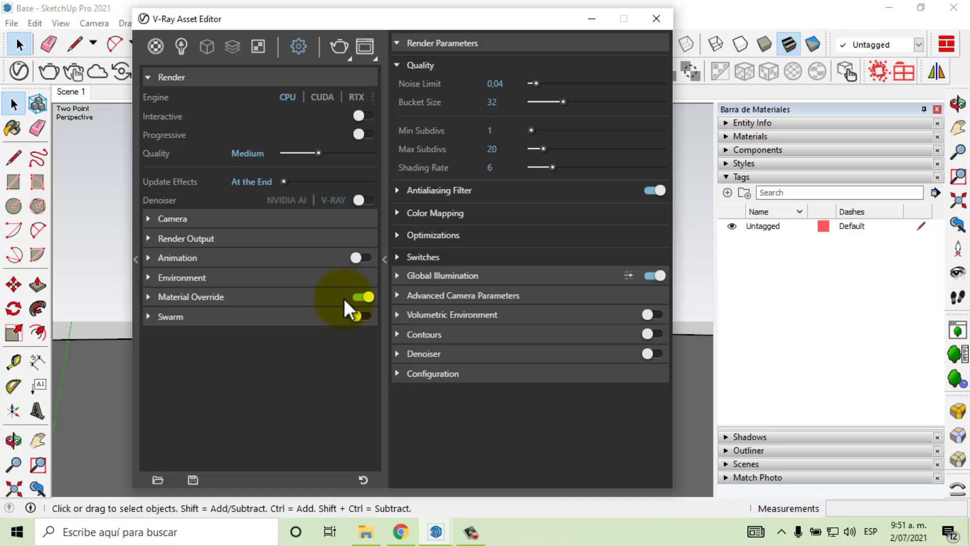
Review the Render Output, Advanced Camera Parameters and Camera exposure settings of the V-Ray render setup.
click(150, 240)
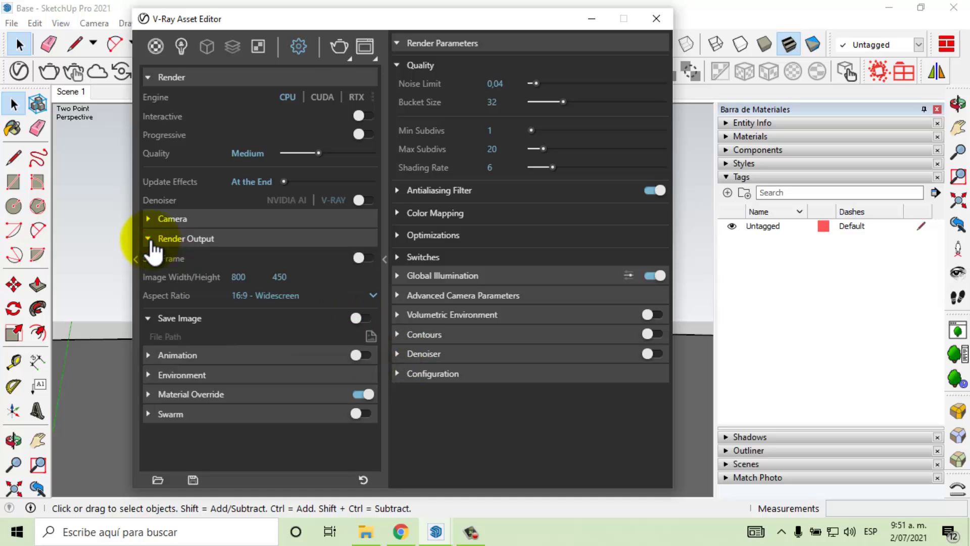
click(147, 239)
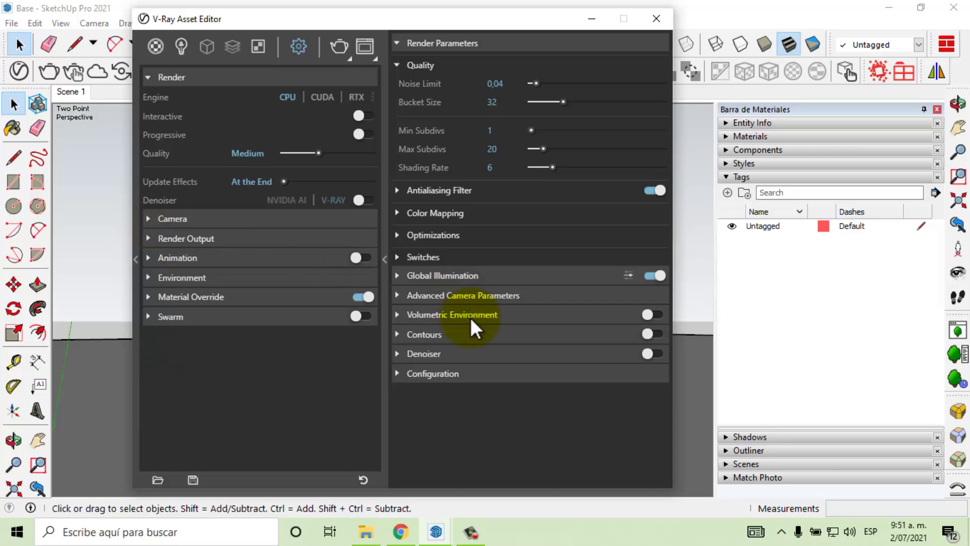
click(397, 295)
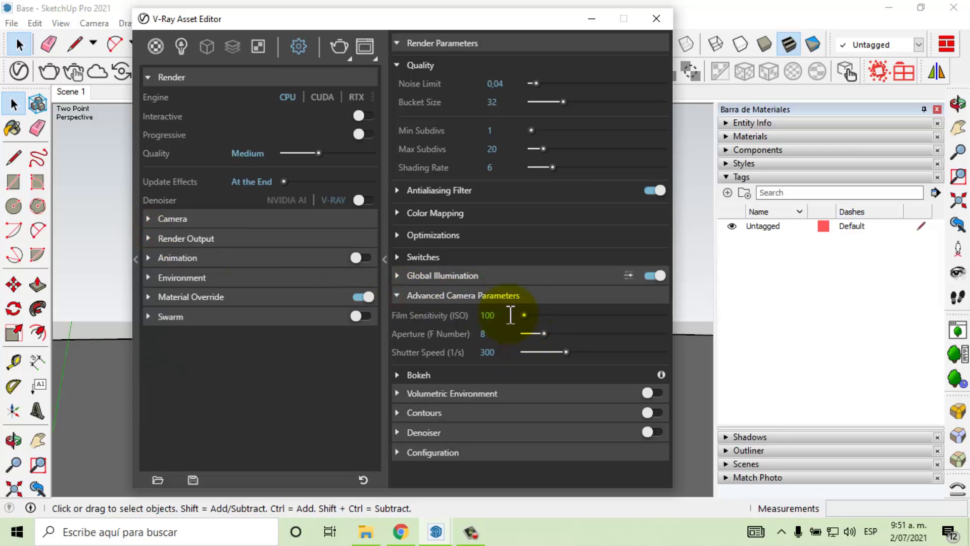
click(394, 296)
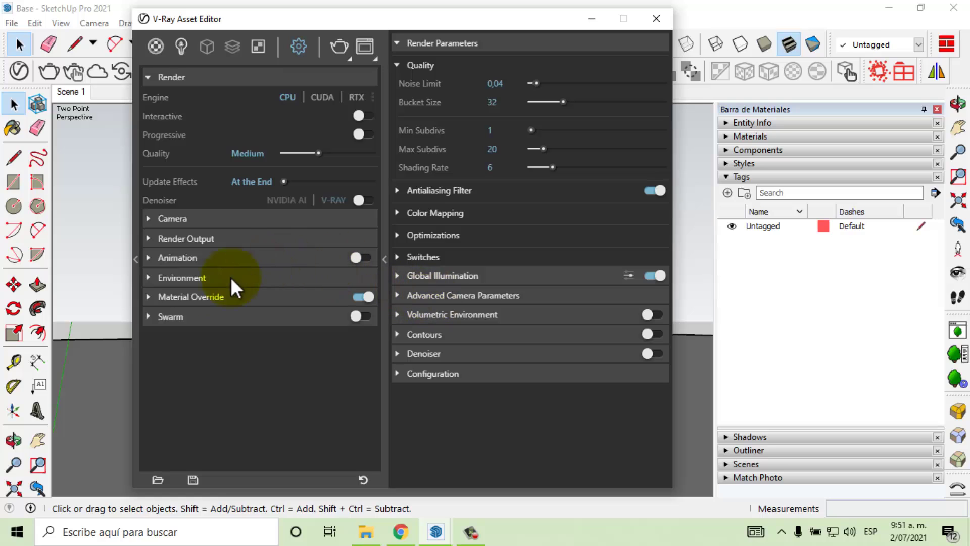
click(148, 238)
click(149, 239)
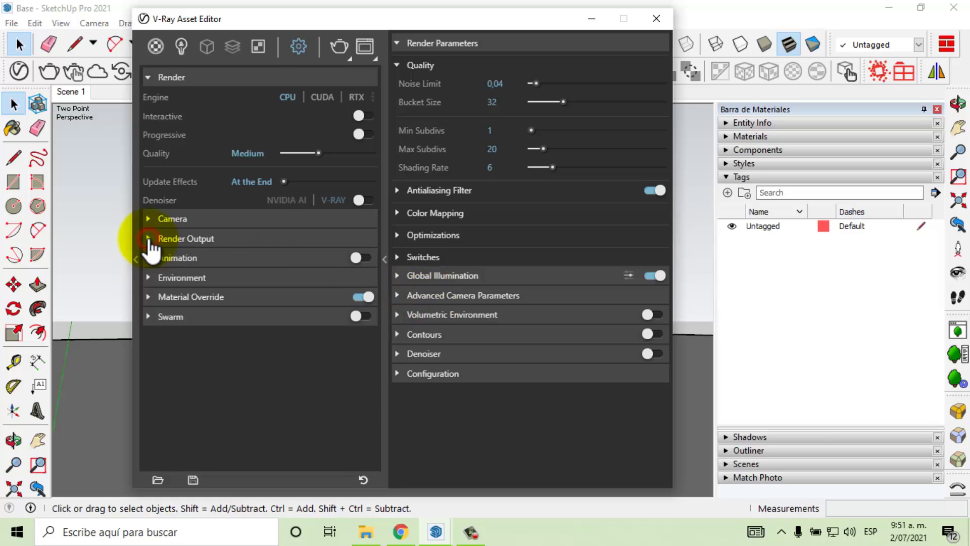
click(149, 218)
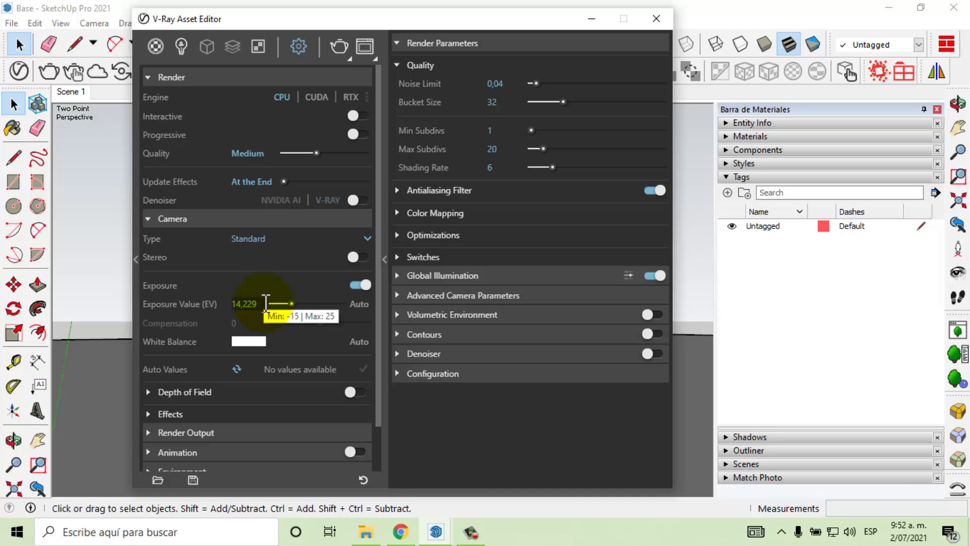
click(147, 218)
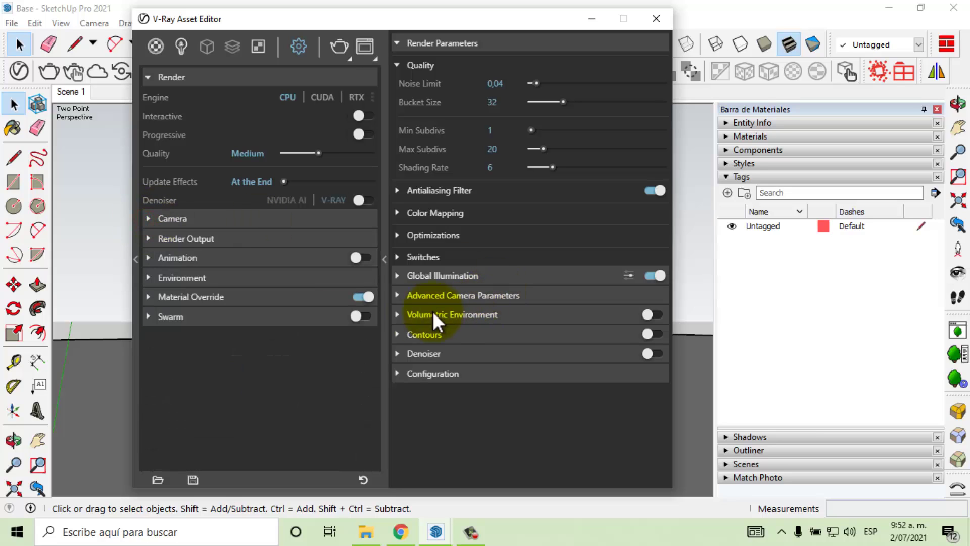
Examine the film sensitivity, aperture and shutter speed parameters, and switch to Chrome to study the aperture, shutter and ISO chart.
click(397, 296)
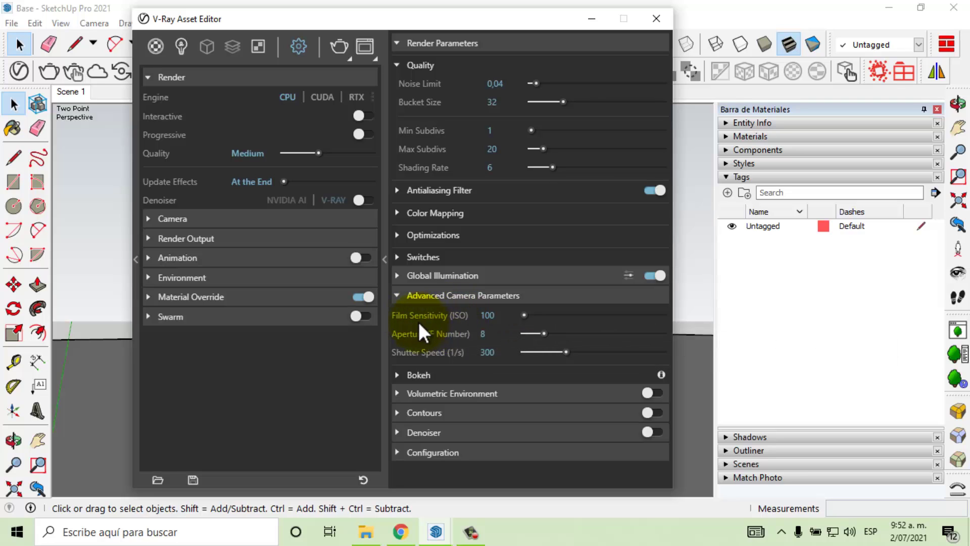
mouse_move(418, 322)
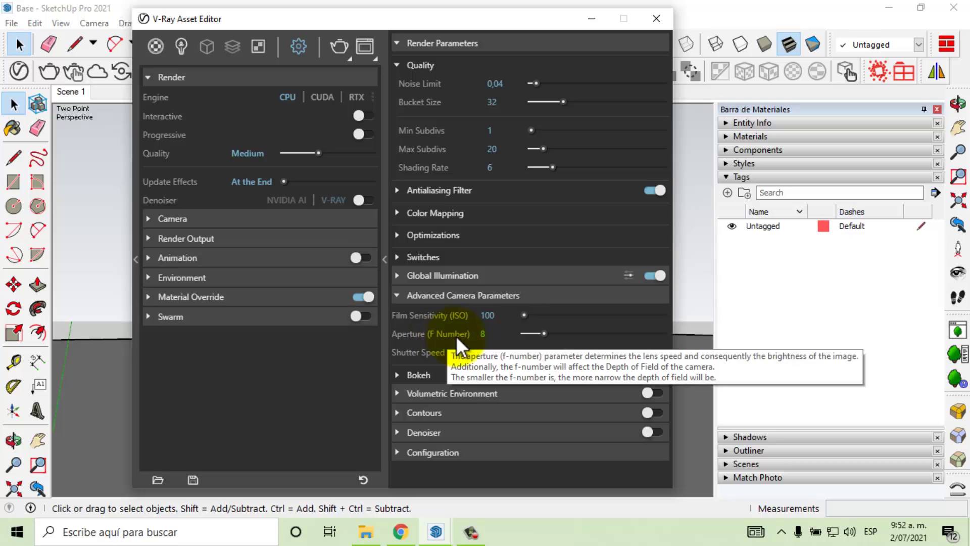
mouse_move(454, 346)
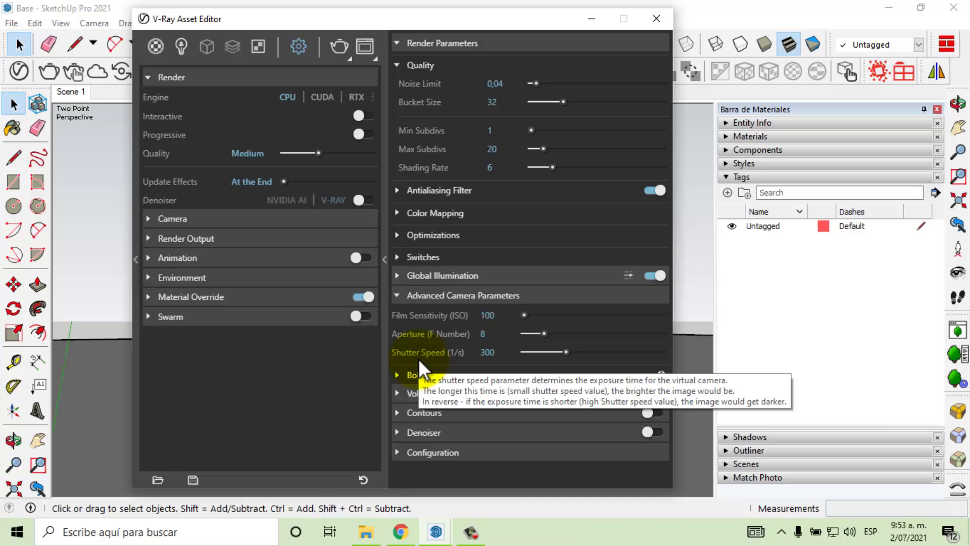
click(400, 532)
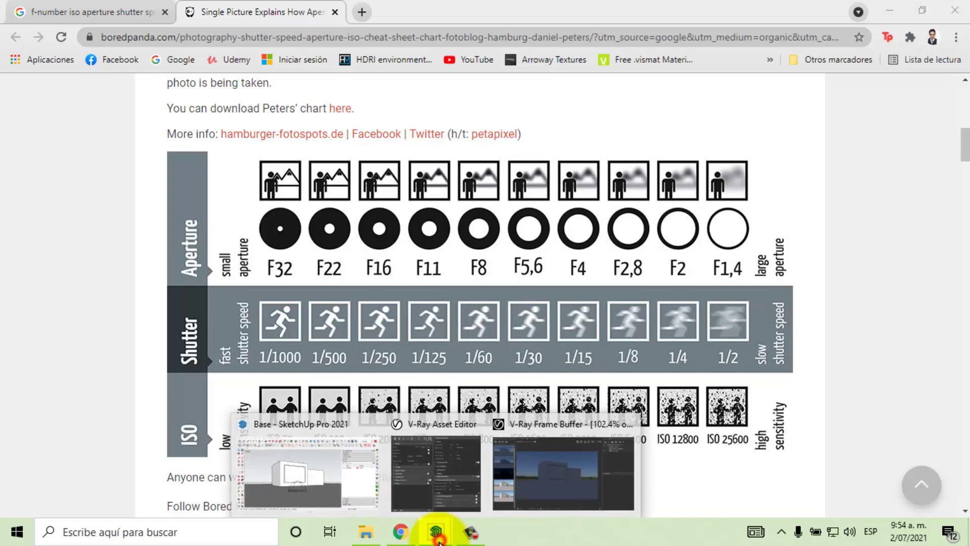
Switch to the V-Ray Frame Buffer and compare the bright fourth render in the history with the dark first one.
click(503, 500)
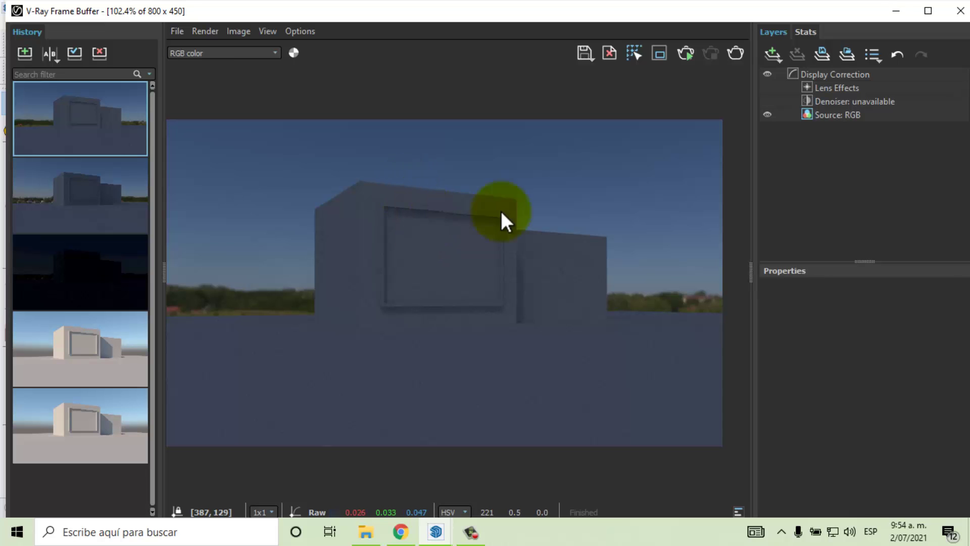
click(897, 10)
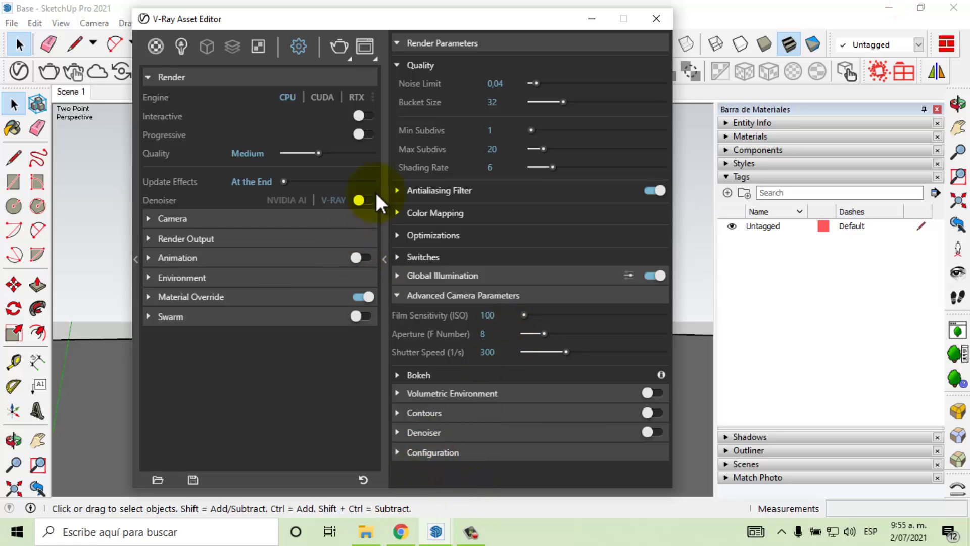
click(365, 47)
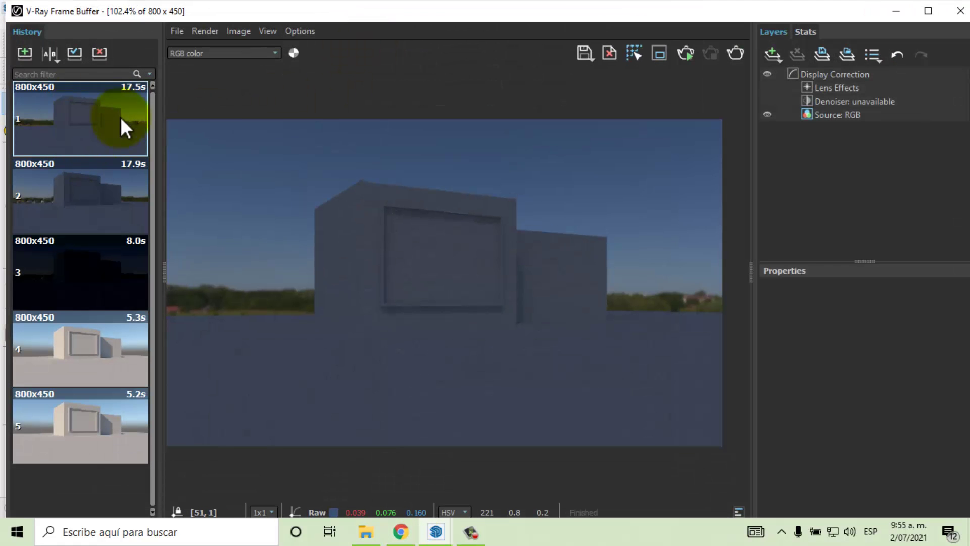
double_click(69, 354)
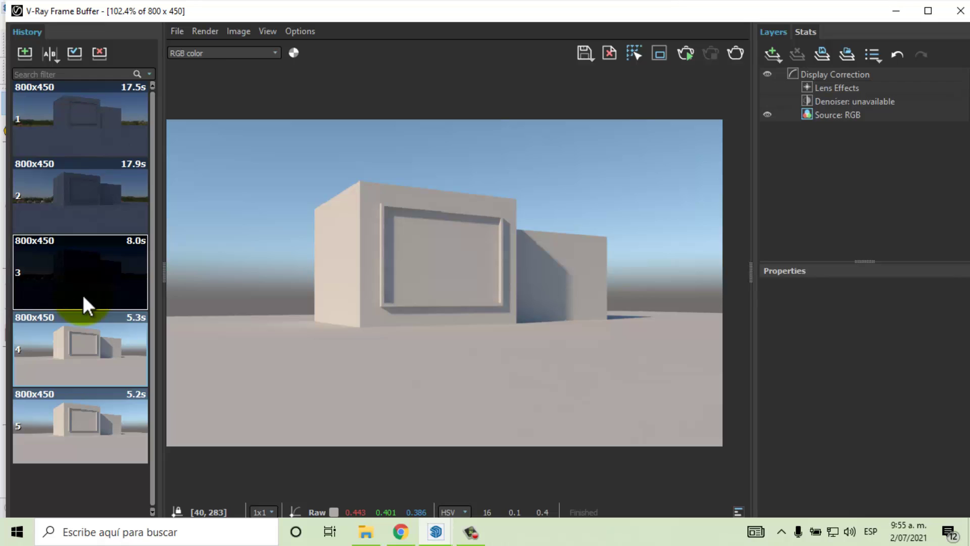
double_click(114, 123)
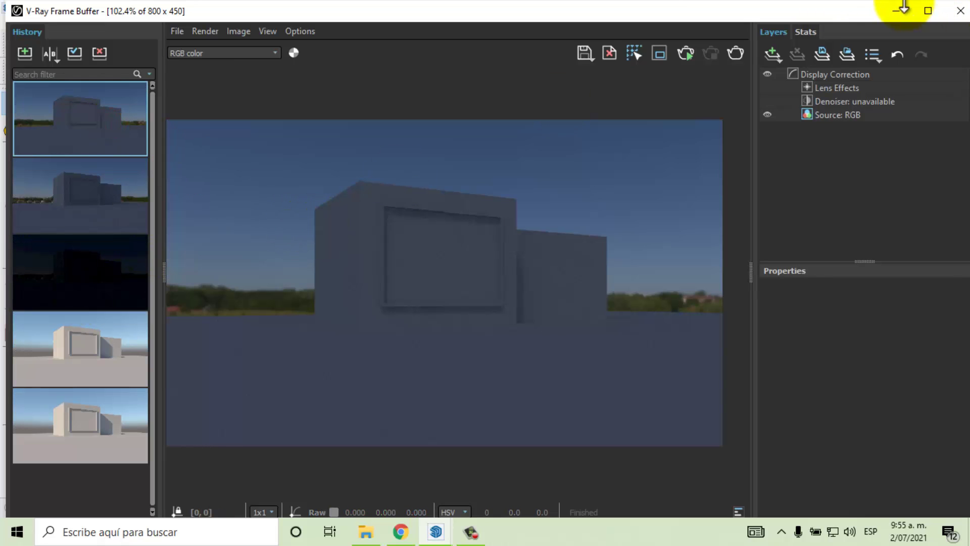
click(888, 11)
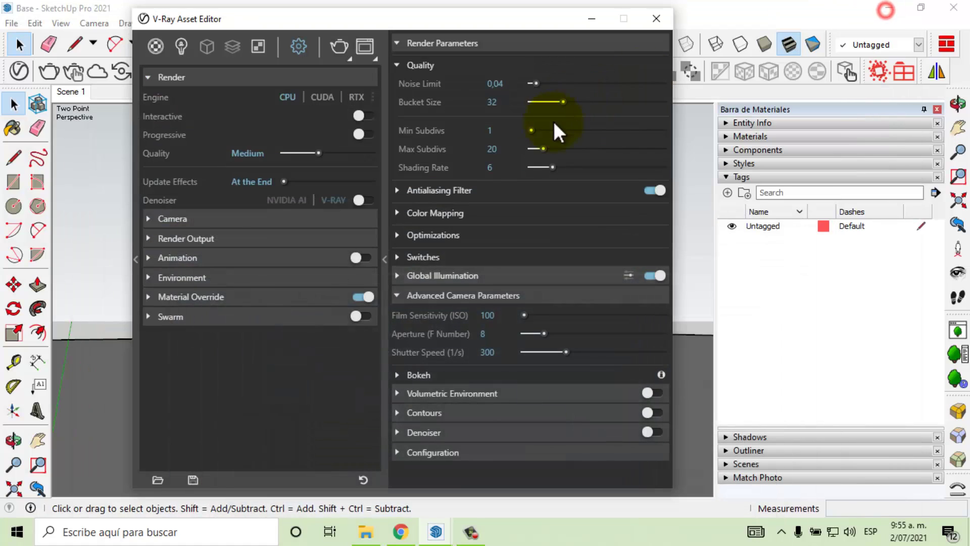
Set the Dome Light intensity to 12.
click(183, 48)
scroll(548, 387, up, 1)
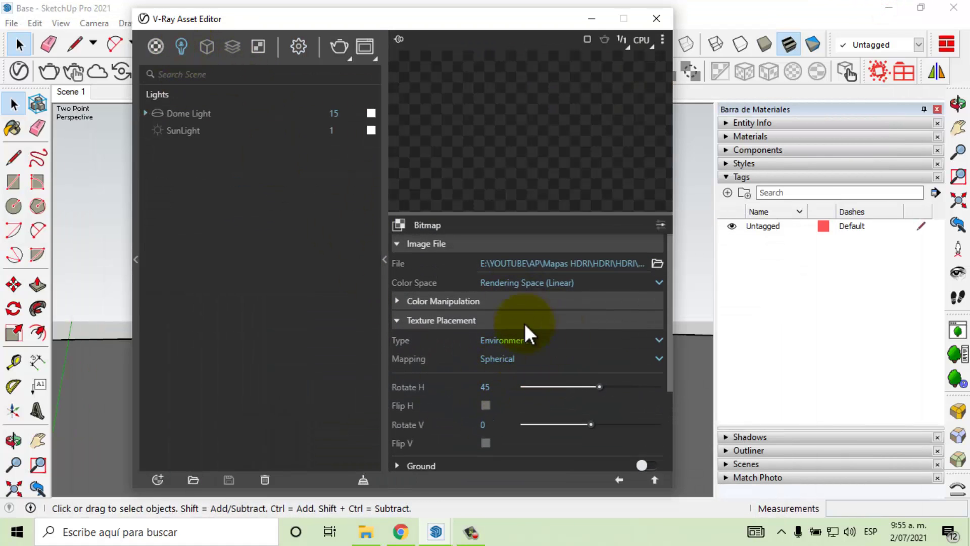
click(178, 112)
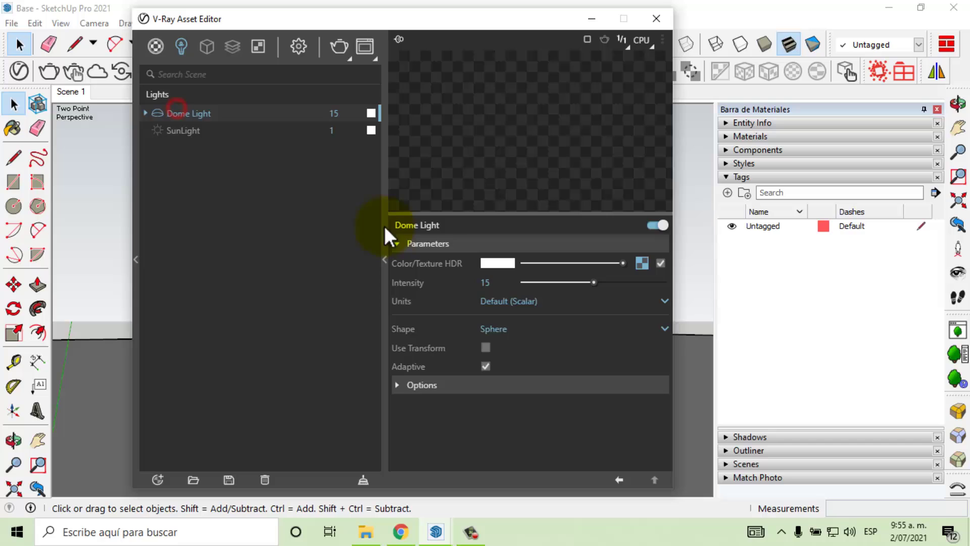
click(500, 283)
key(BackSpace)
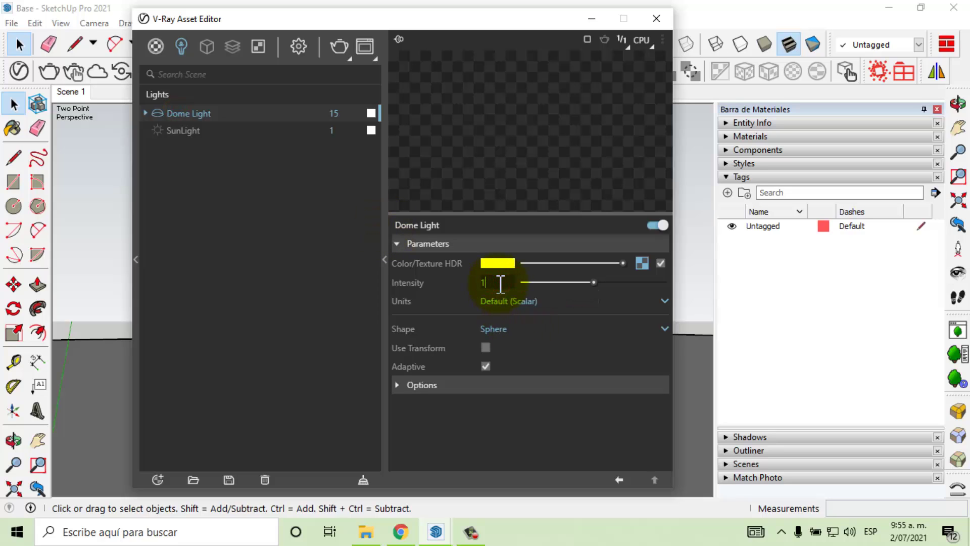
text(2)
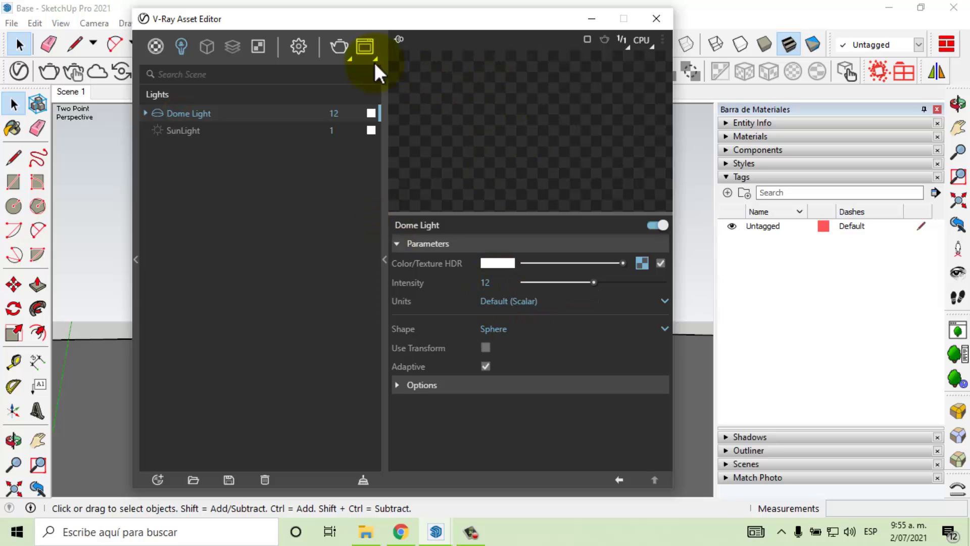
Render the scene with the new dome light intensity and save the result to the frame buffer history.
click(359, 50)
click(738, 54)
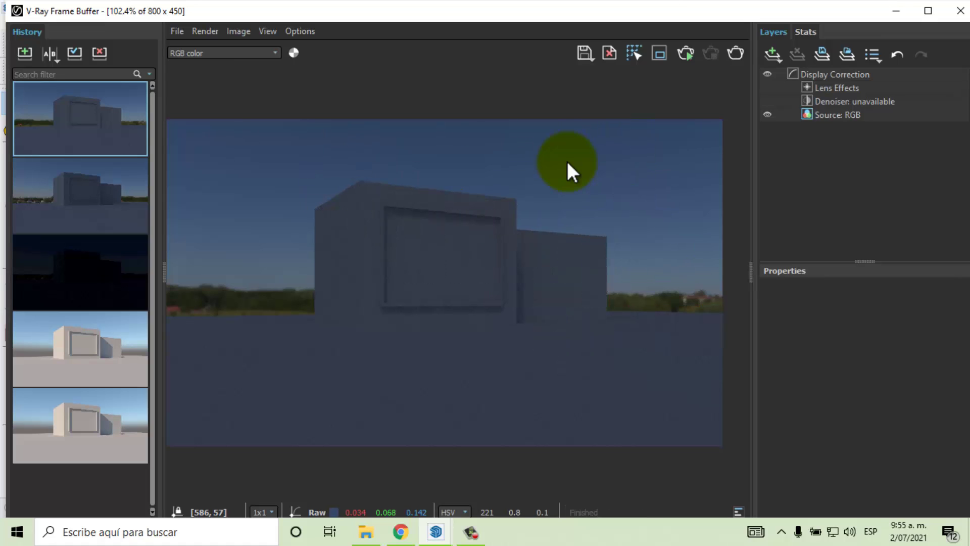
click(24, 53)
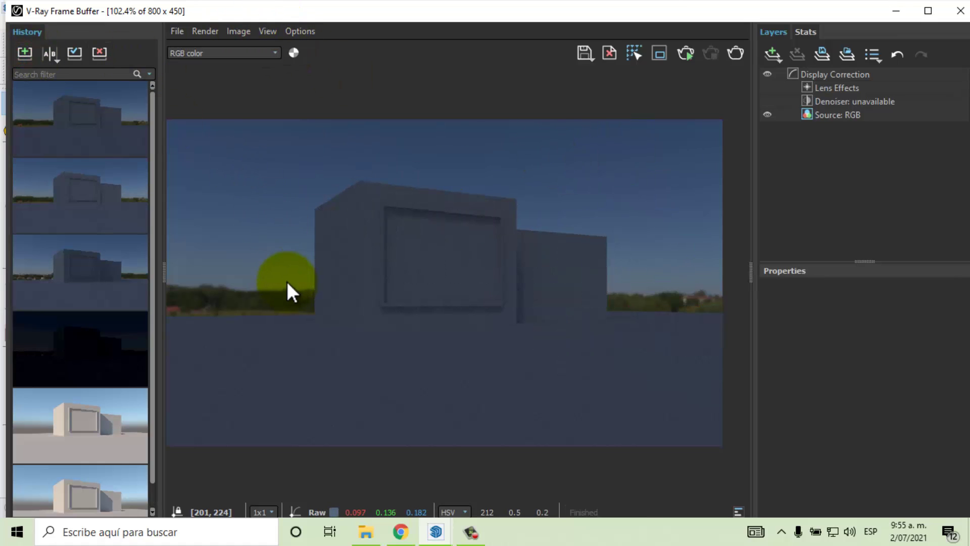
click(895, 11)
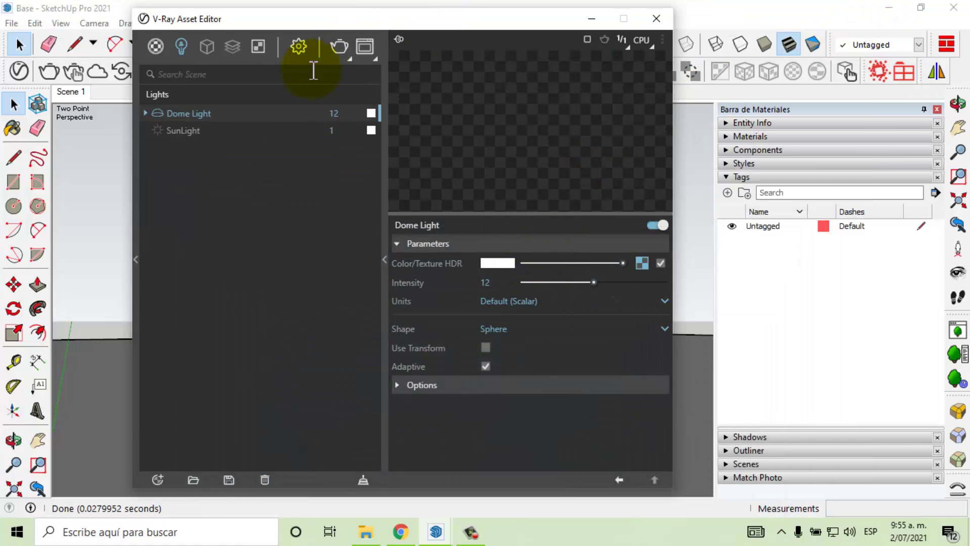
Set the aperture (F Number) to 4 in the advanced camera parameters of the render settings.
click(297, 47)
drag(420, 21, 387, 26)
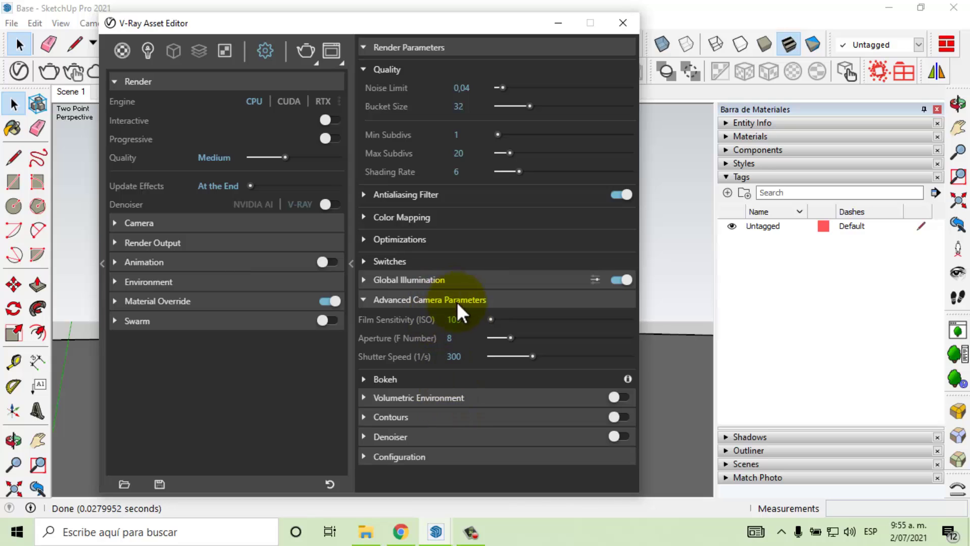
double_click(458, 338)
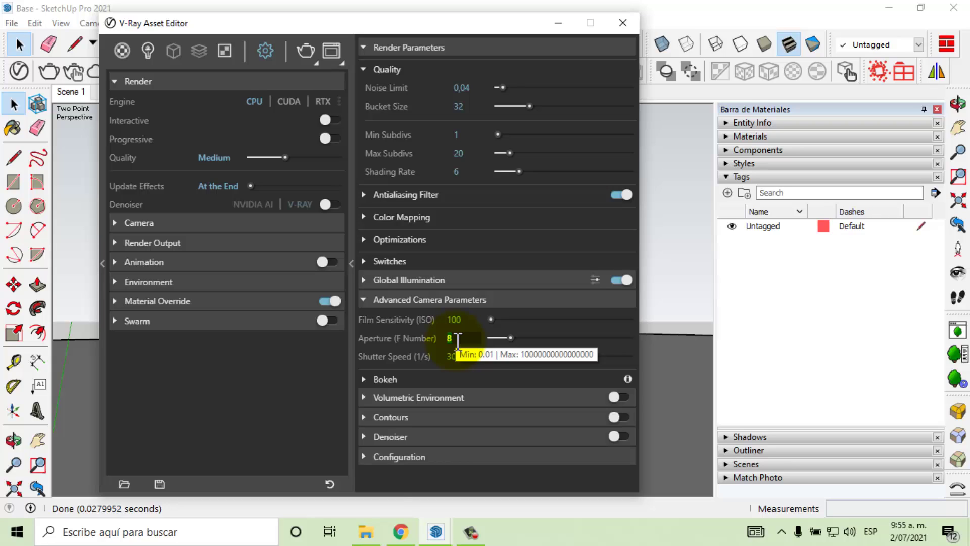
text(4)
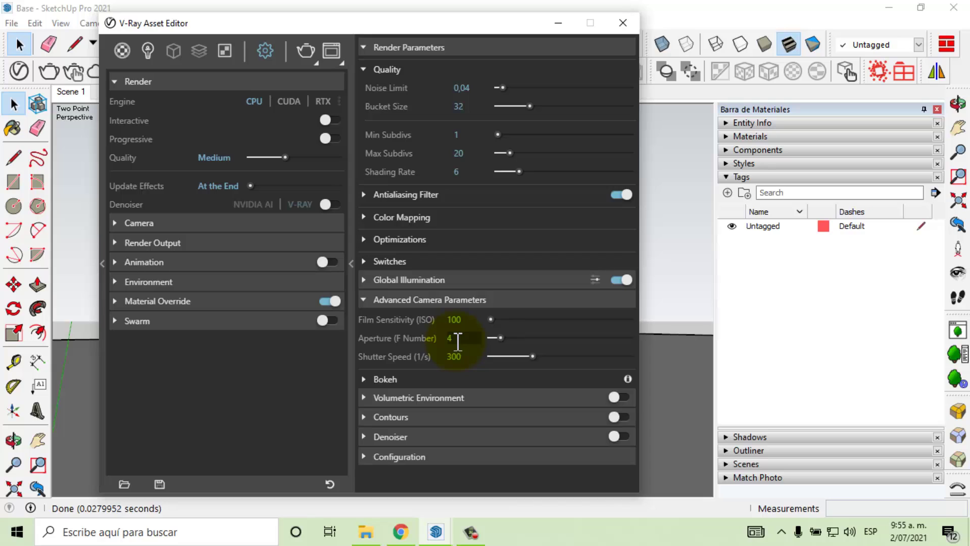
key(Return)
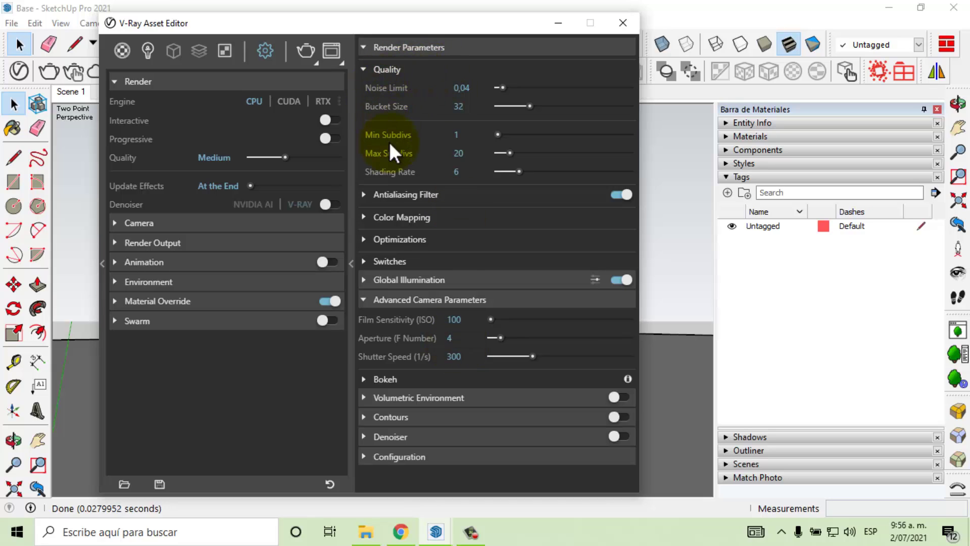
Try an aperture (F Number) of 10 and set it back to 4.
click(455, 338)
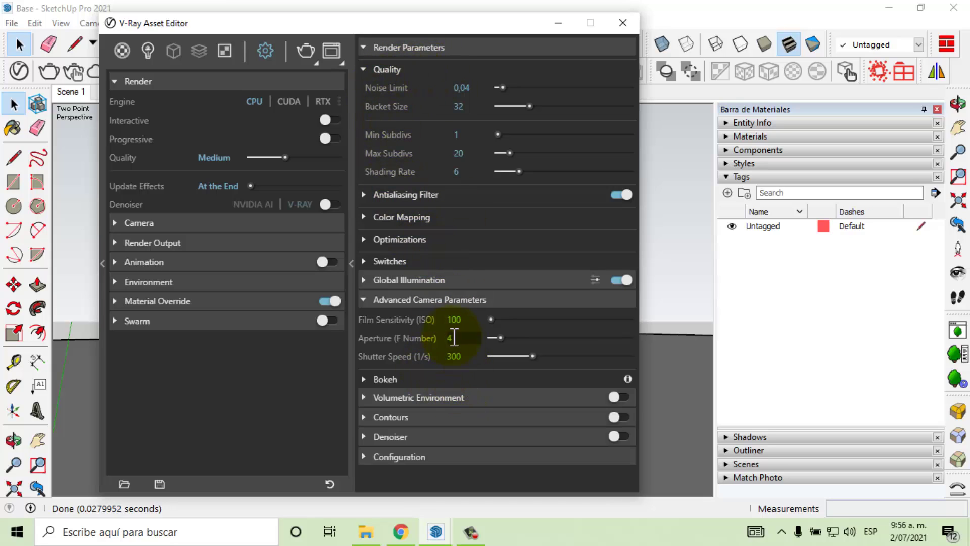
text(10)
key(Return)
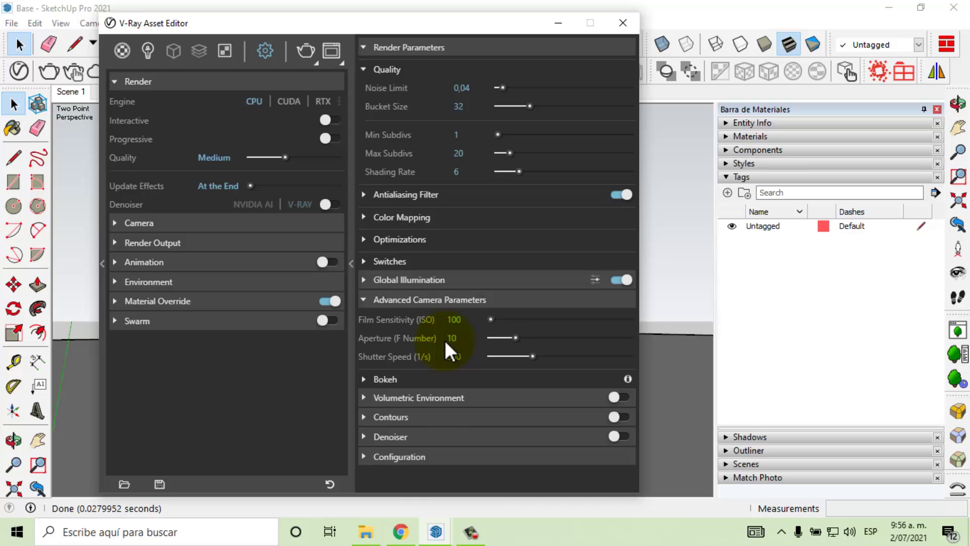
double_click(465, 337)
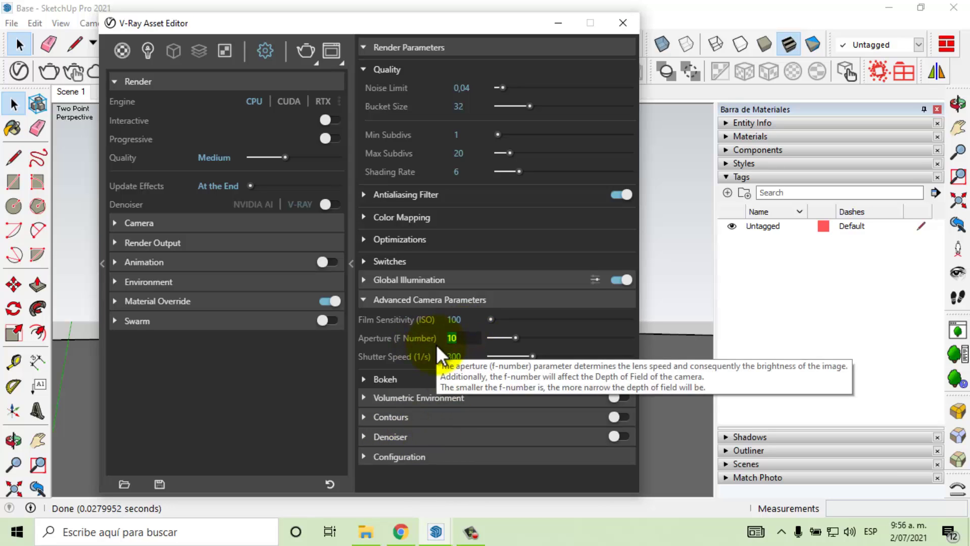
text(4)
key(Return)
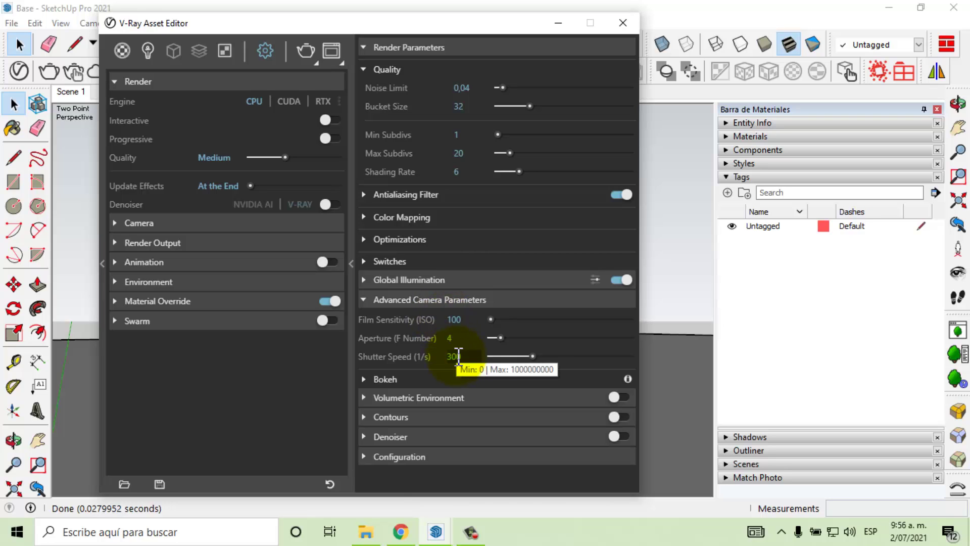
Render the scene with the new aperture in the frame buffer and return to the render settings.
click(326, 50)
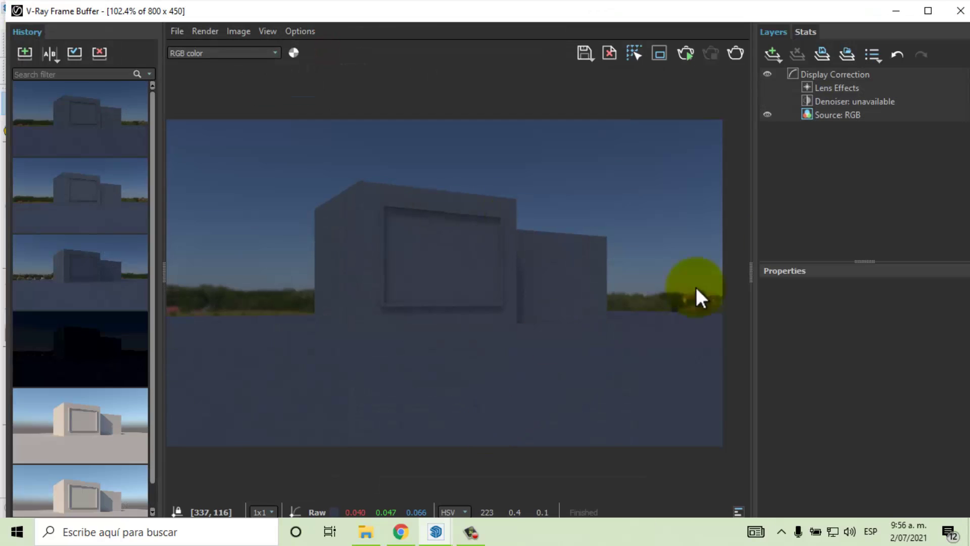
click(738, 52)
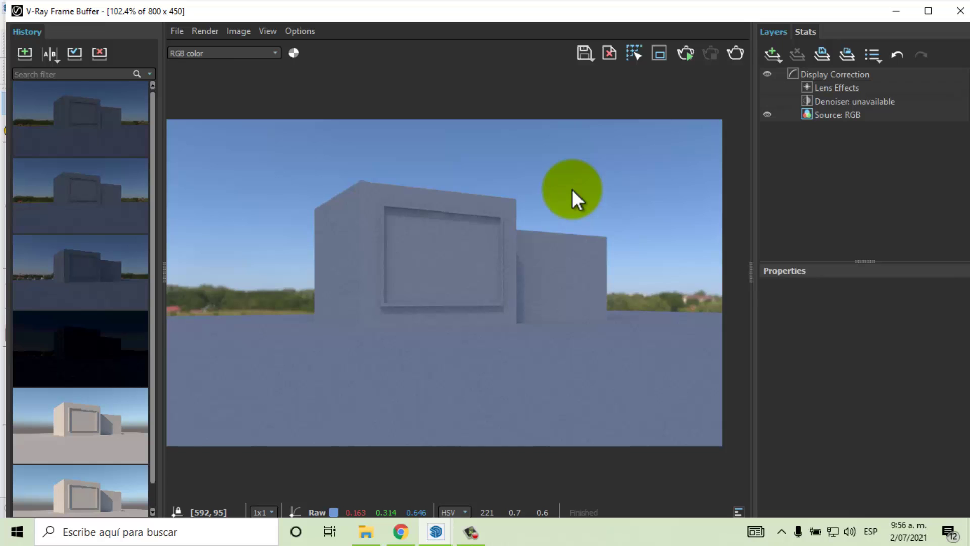
click(895, 10)
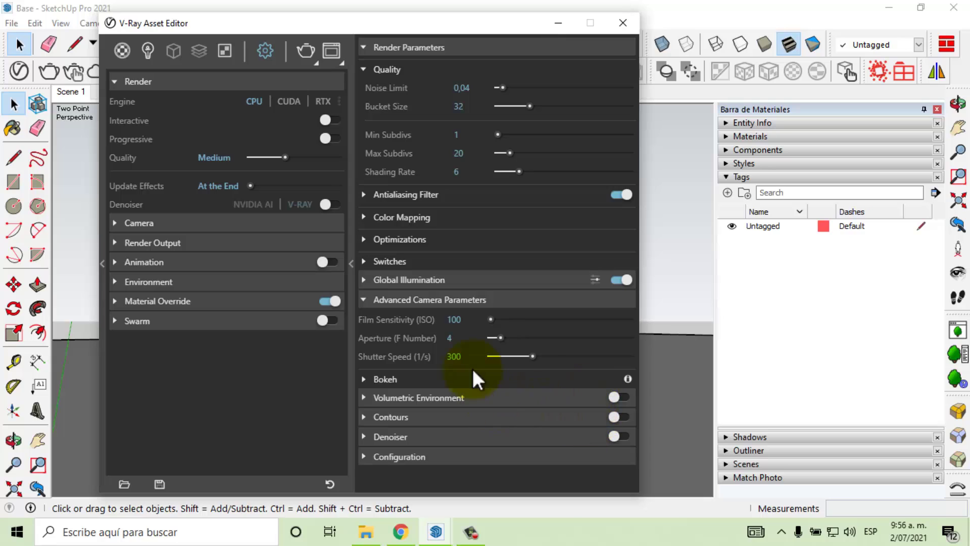
click(458, 320)
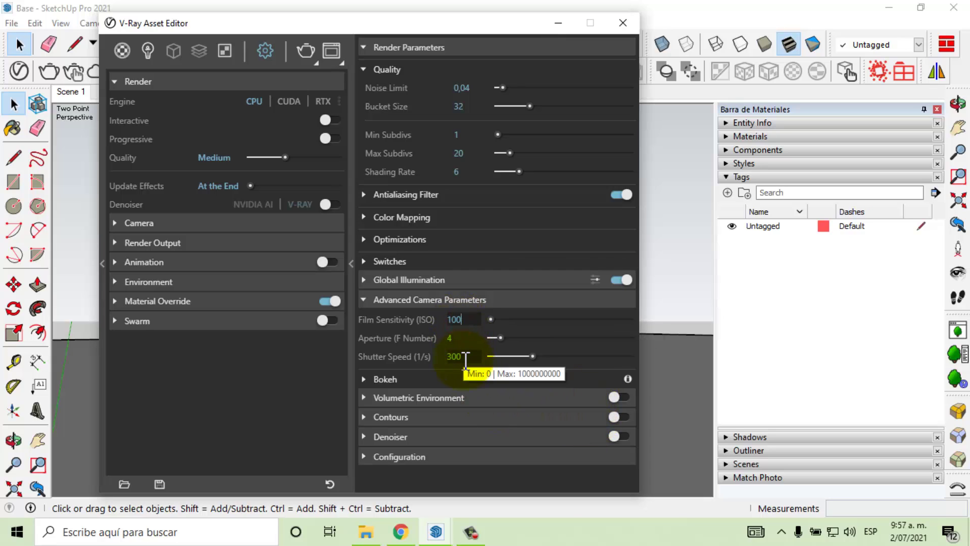
key(Return)
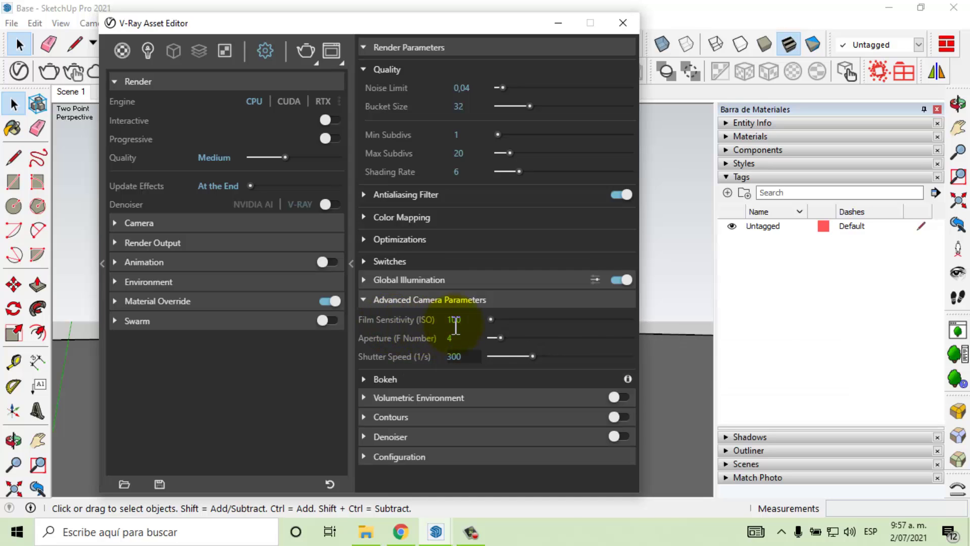
click(454, 357)
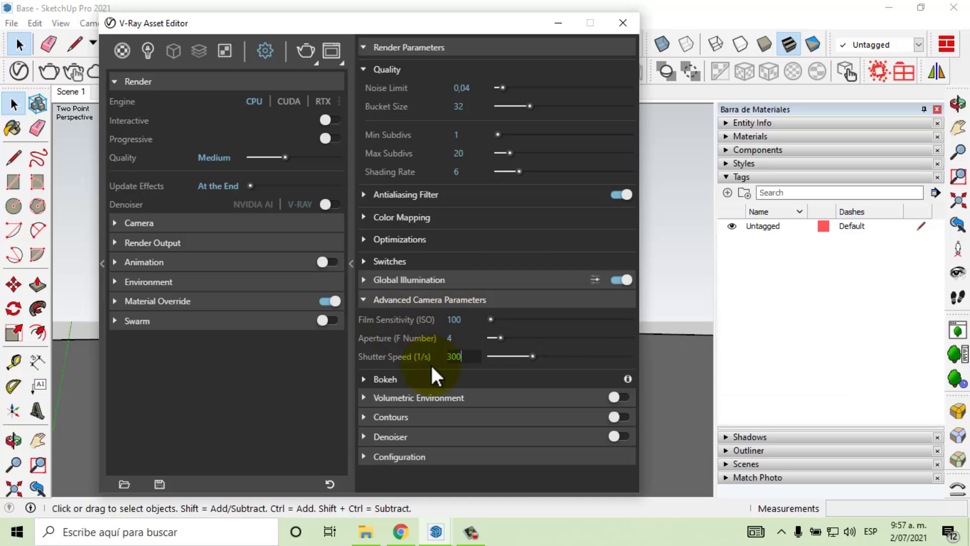
click(477, 320)
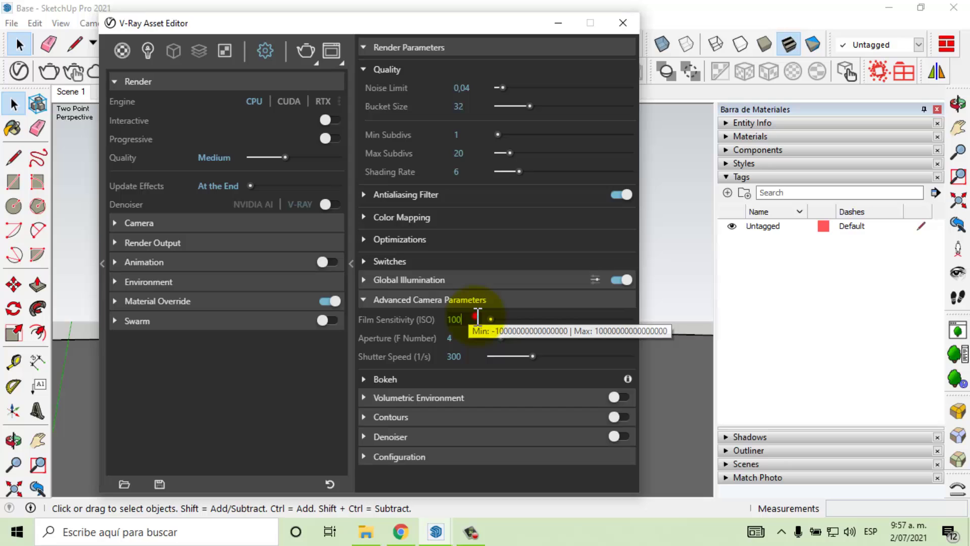
drag(476, 319, 453, 326)
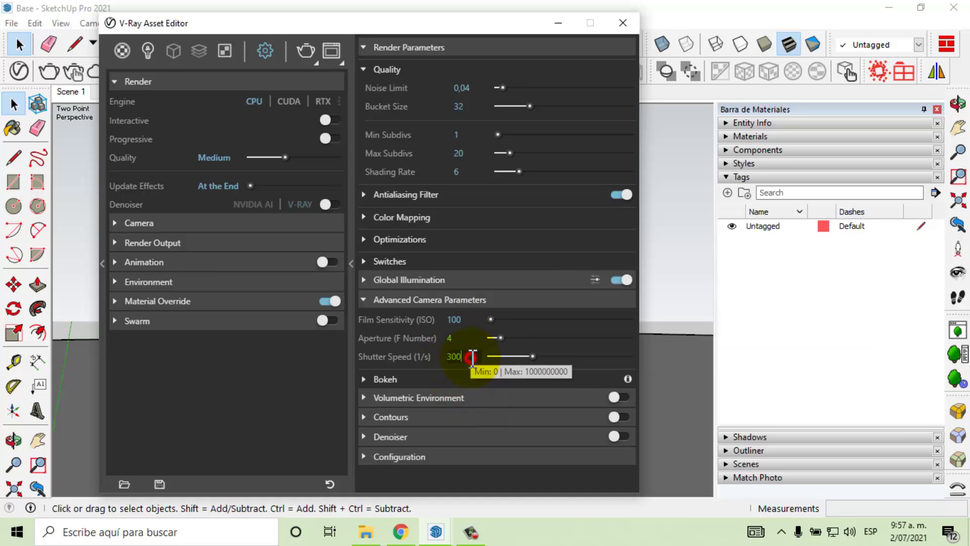
click(457, 356)
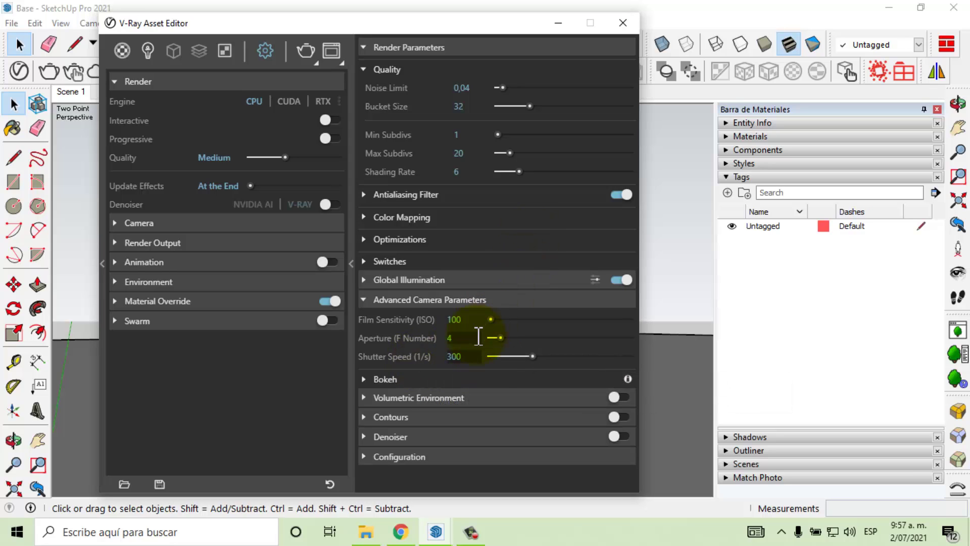
Set the film sensitivity (ISO) to 180 and the shutter speed to 230 in the advanced camera parameters.
click(455, 319)
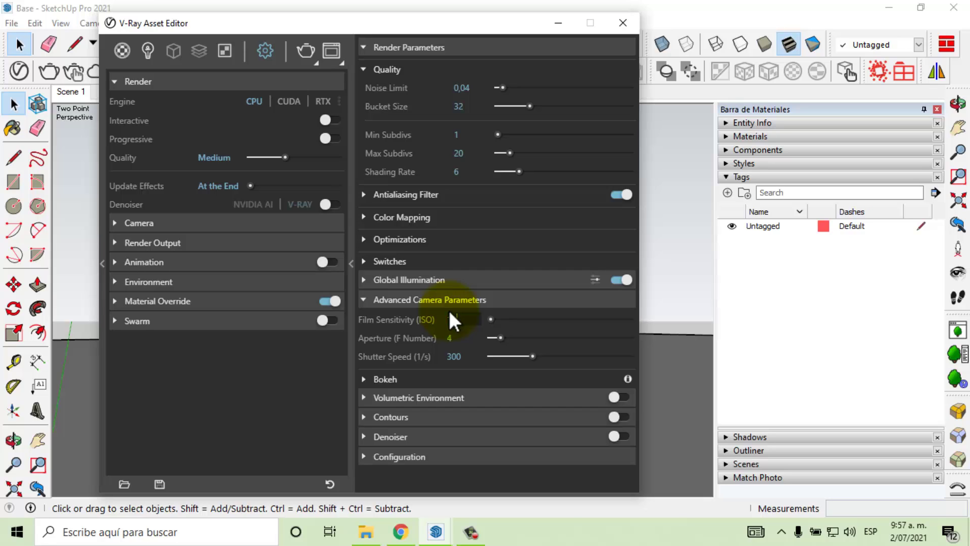
text(180)
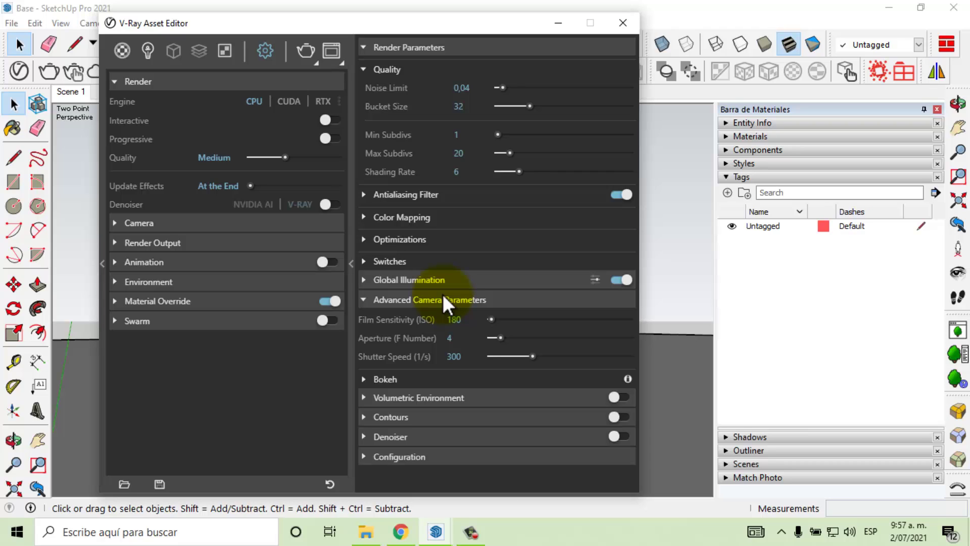
click(468, 359)
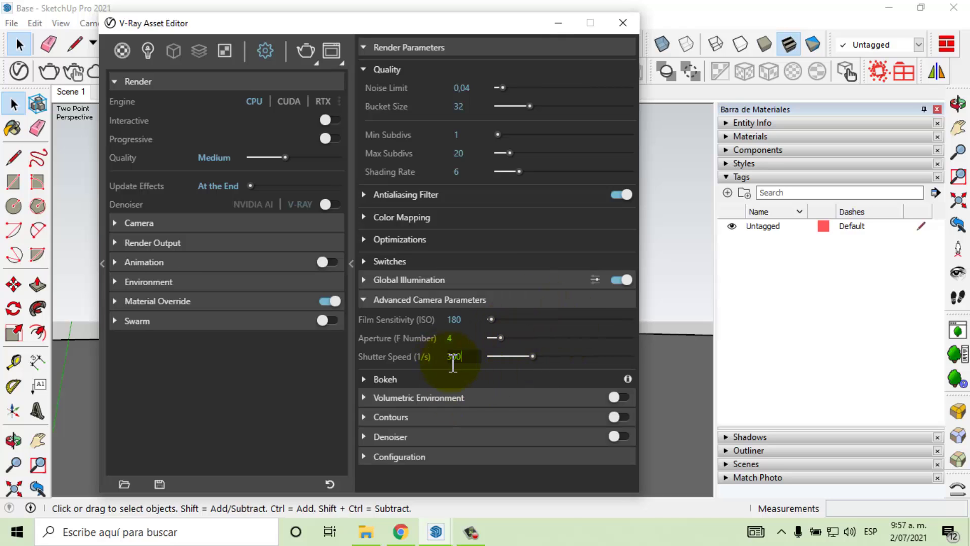
mouse_move(396, 363)
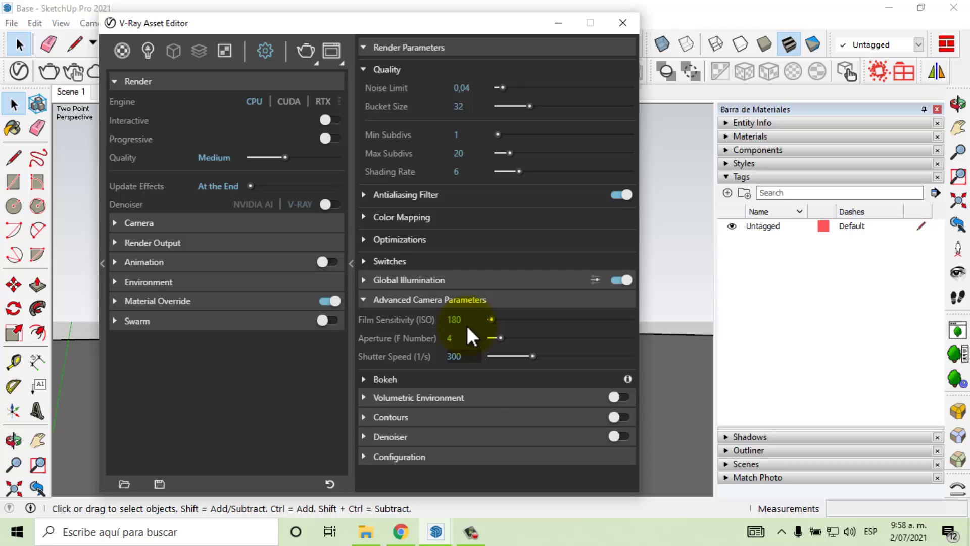
drag(478, 360, 442, 356)
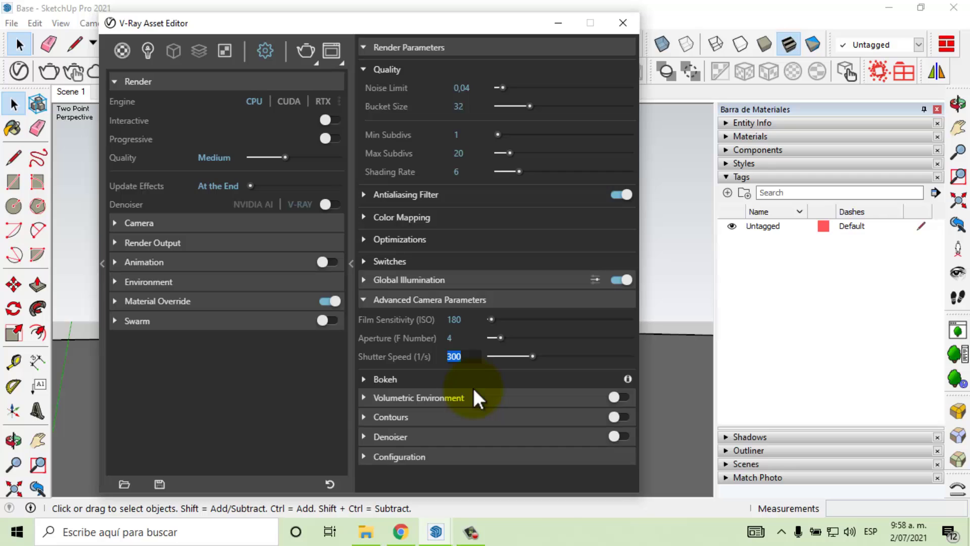
text(23)
key(Return)
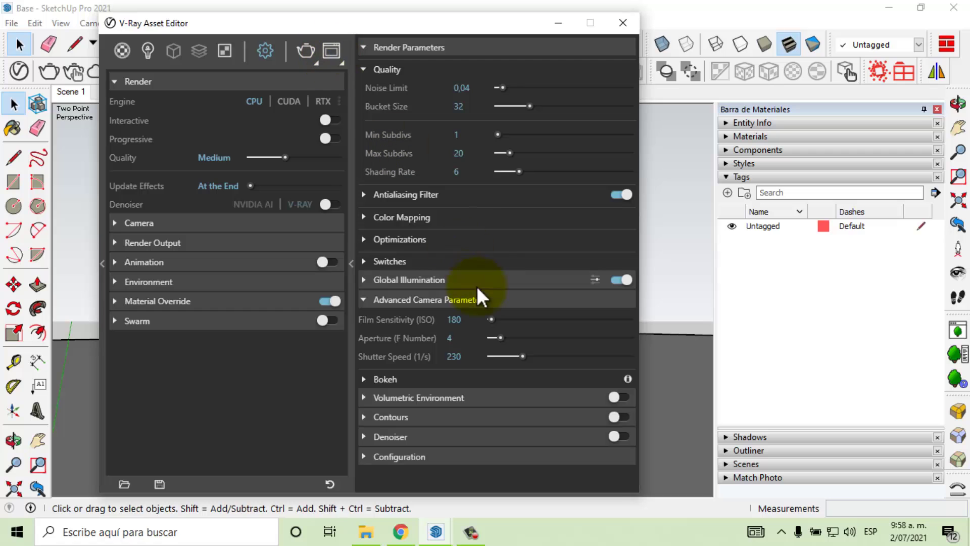
Render the scene with the new ISO and shutter speed in the frame buffer and return to the render settings.
click(330, 52)
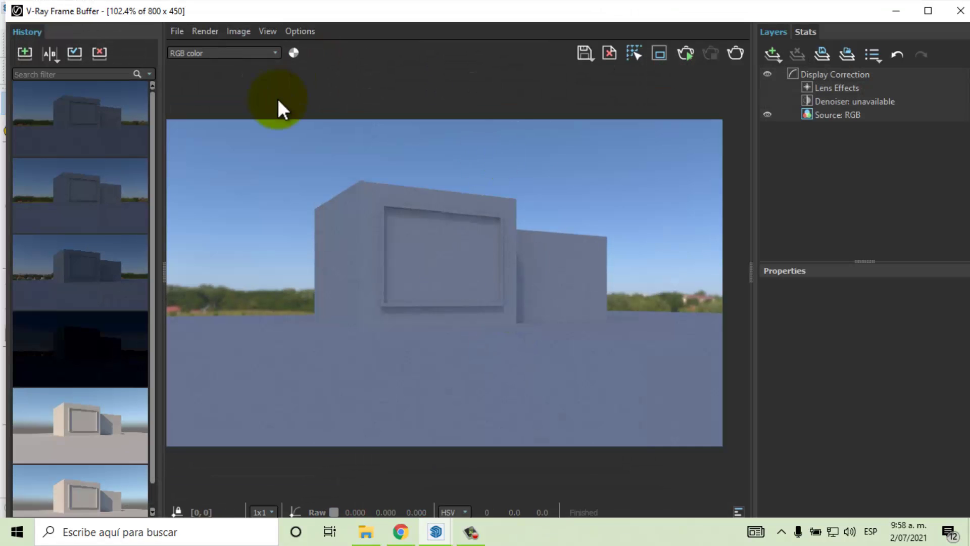
click(734, 51)
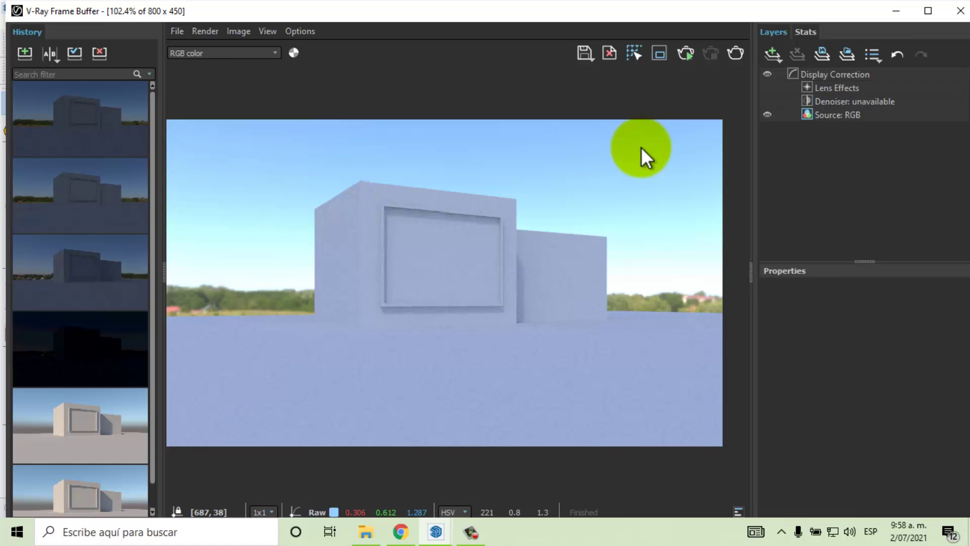
click(472, 534)
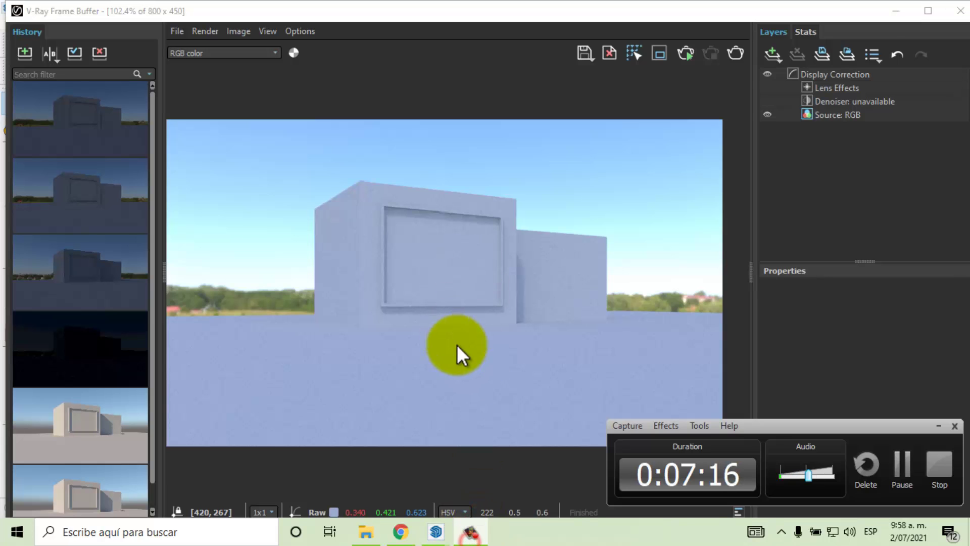
click(470, 531)
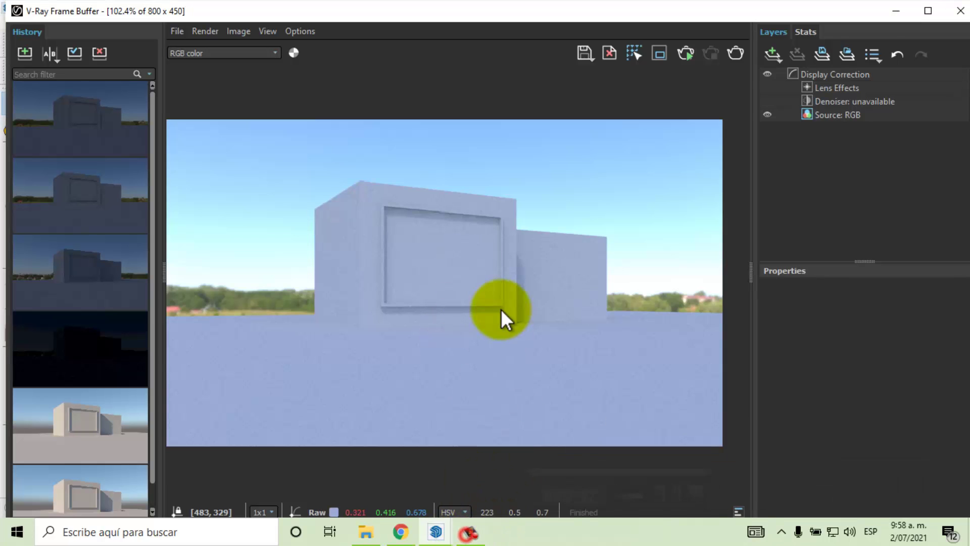
click(889, 12)
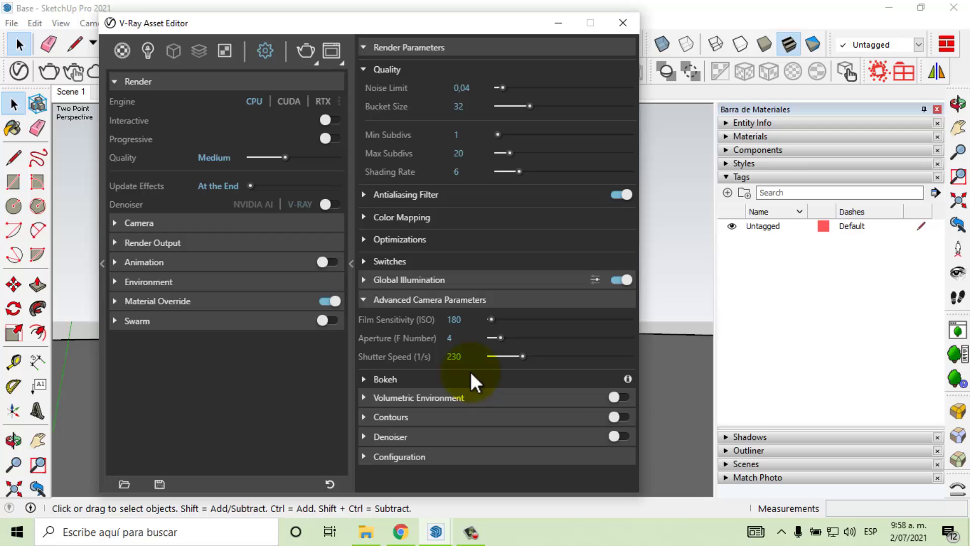
Collapse the advanced camera parameters and expand the Camera settings to show the exposure value.
click(363, 299)
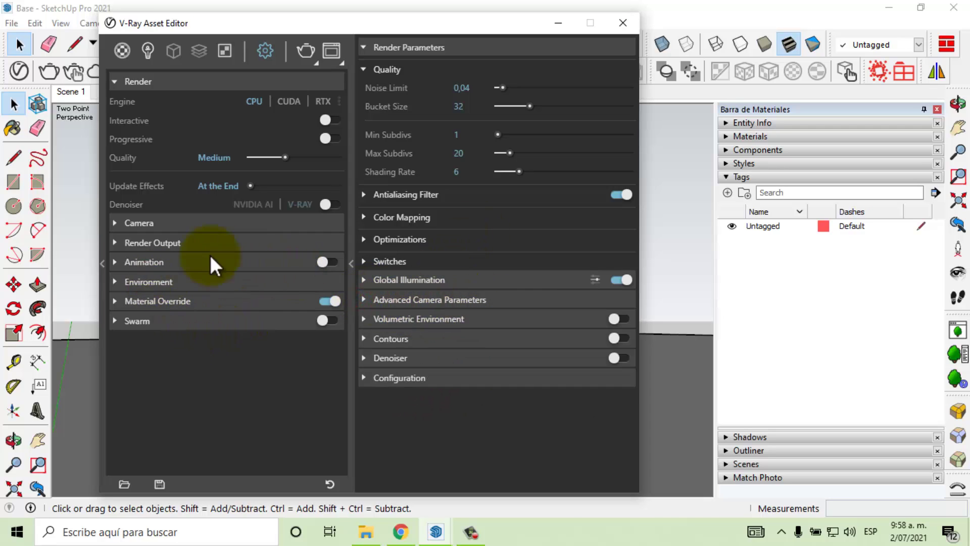
click(115, 243)
click(114, 243)
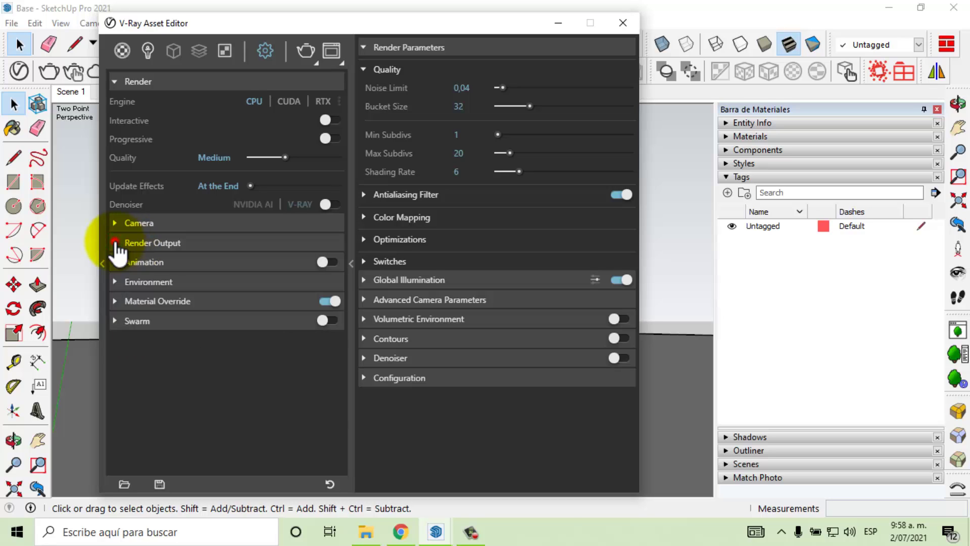
click(115, 223)
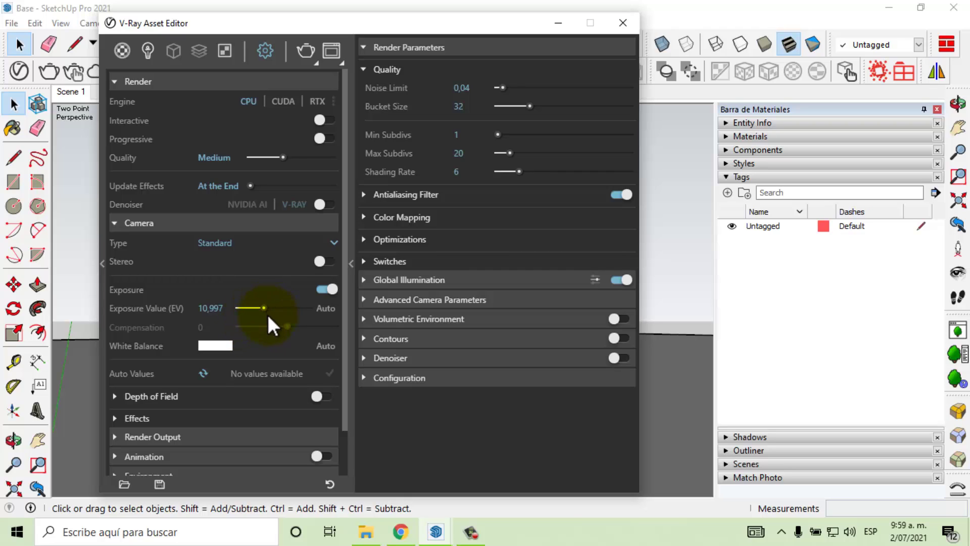
Try a camera exposure value (EV) of 6,92, start a test render and return to the render settings.
mouse_move(266, 308)
mouse_down()
mouse_move(287, 310)
mouse_move(271, 310)
mouse_up()
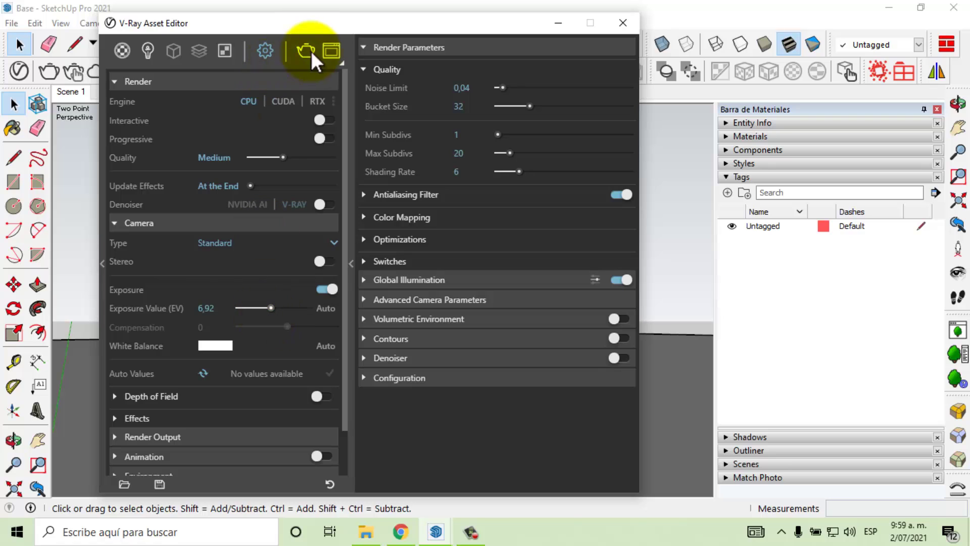
click(326, 50)
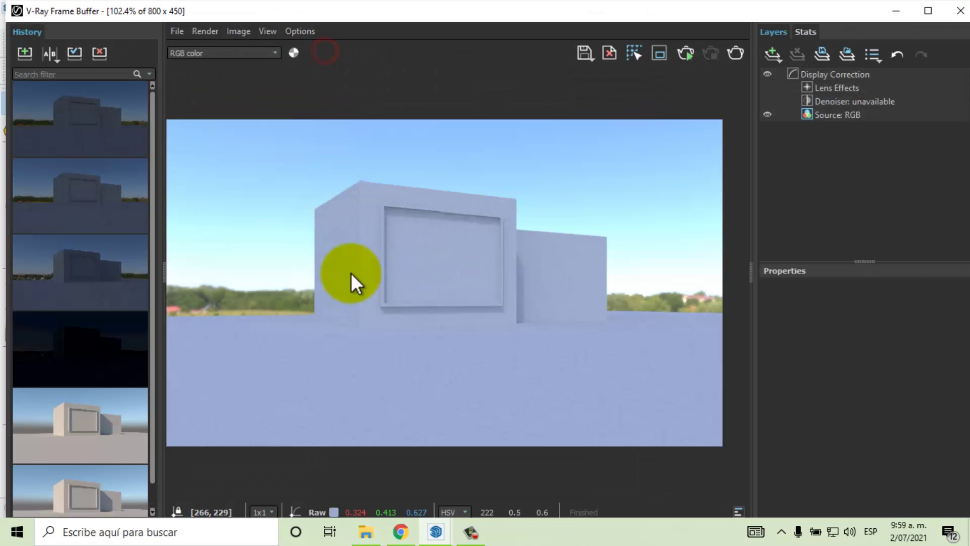
click(730, 53)
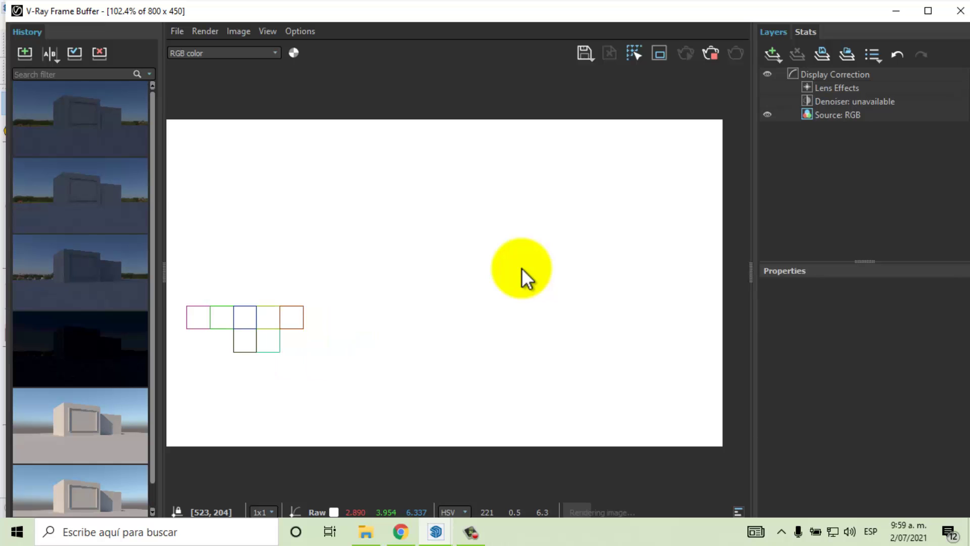
click(887, 15)
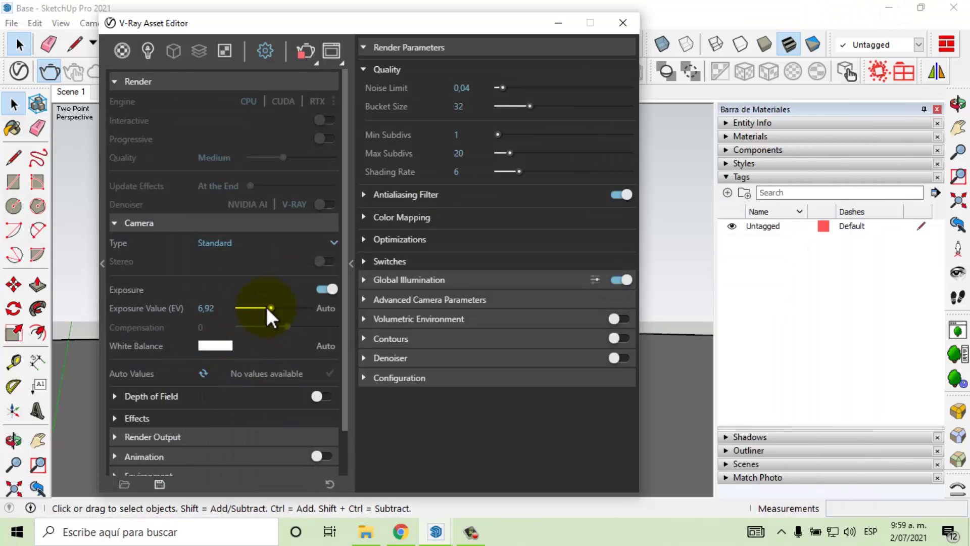
Try an exposure value (EV) of 20,72 and stop the render that is still running.
drag(266, 309, 247, 314)
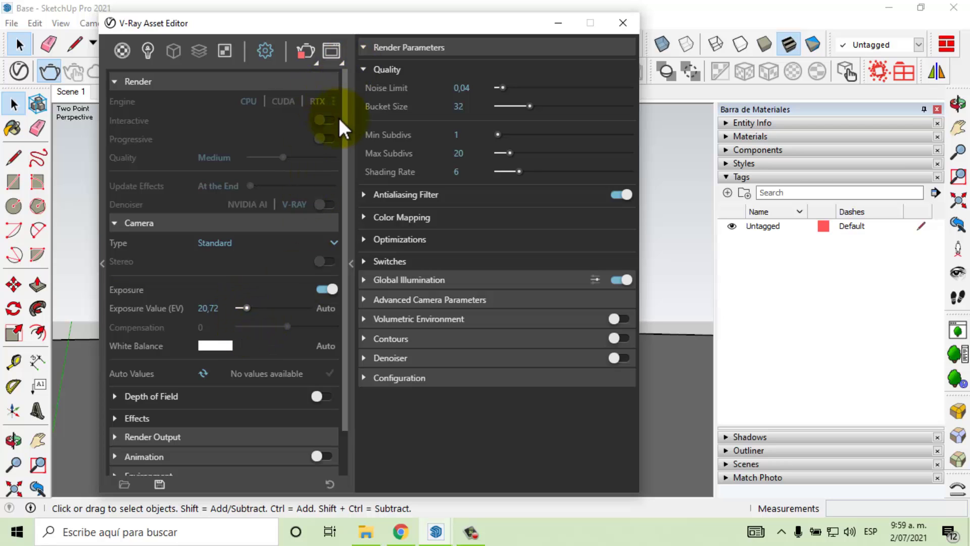
click(327, 51)
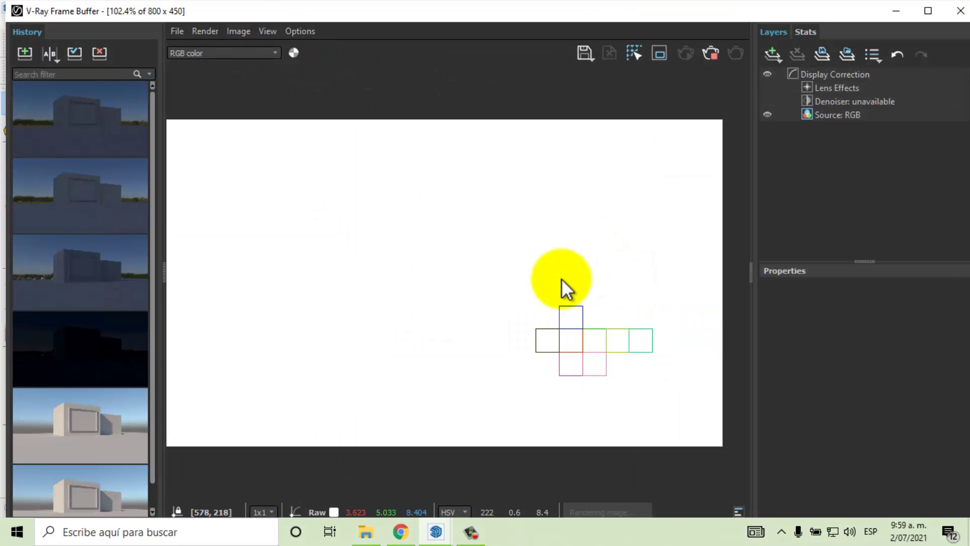
click(710, 53)
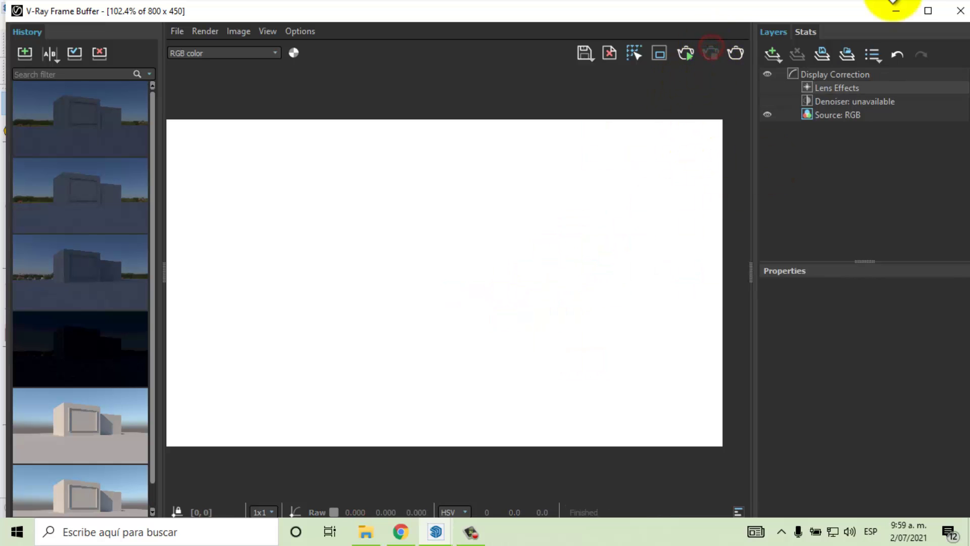
click(907, 10)
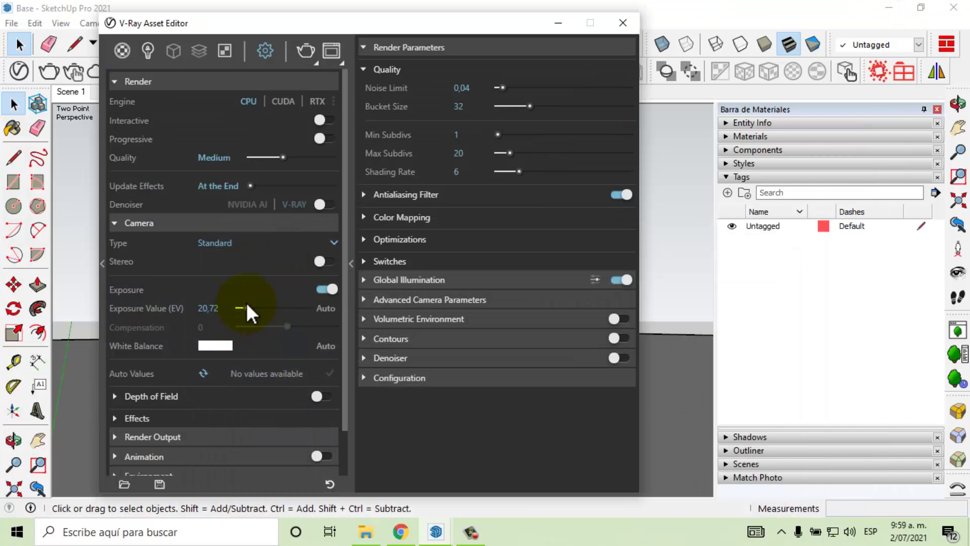
Try an exposure value (EV) of 22,32, render the scene with it and return to the render settings.
click(247, 303)
mouse_move(250, 308)
mouse_down()
mouse_move(290, 309)
mouse_move(244, 311)
mouse_up()
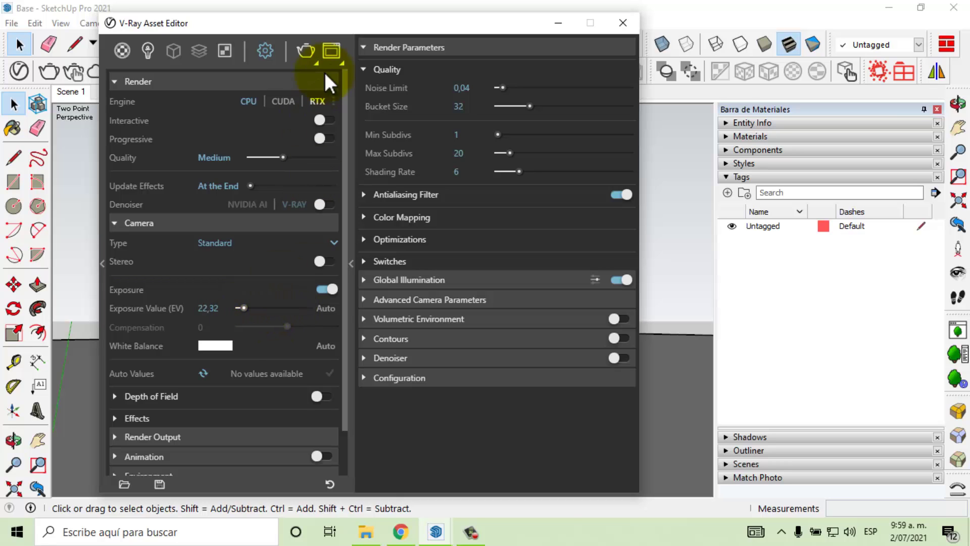
click(332, 50)
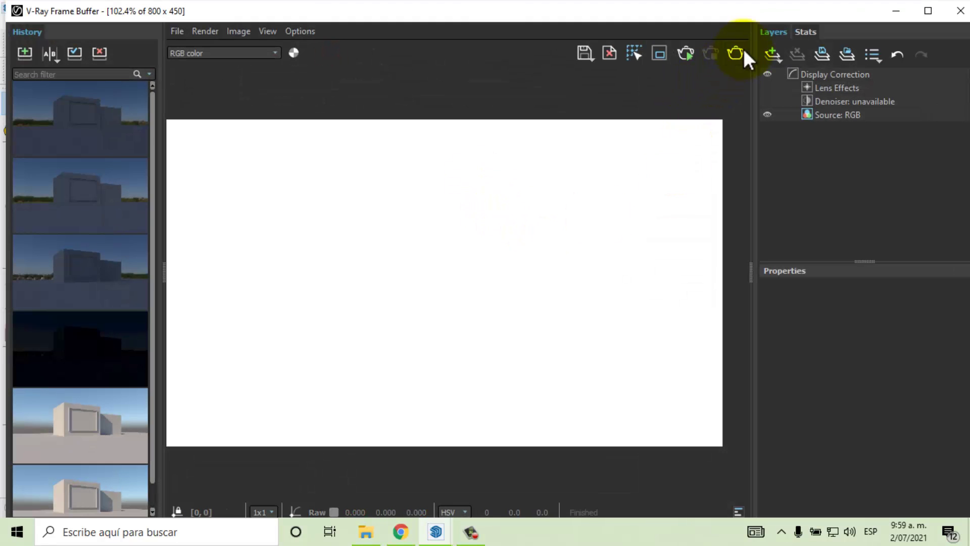
click(741, 51)
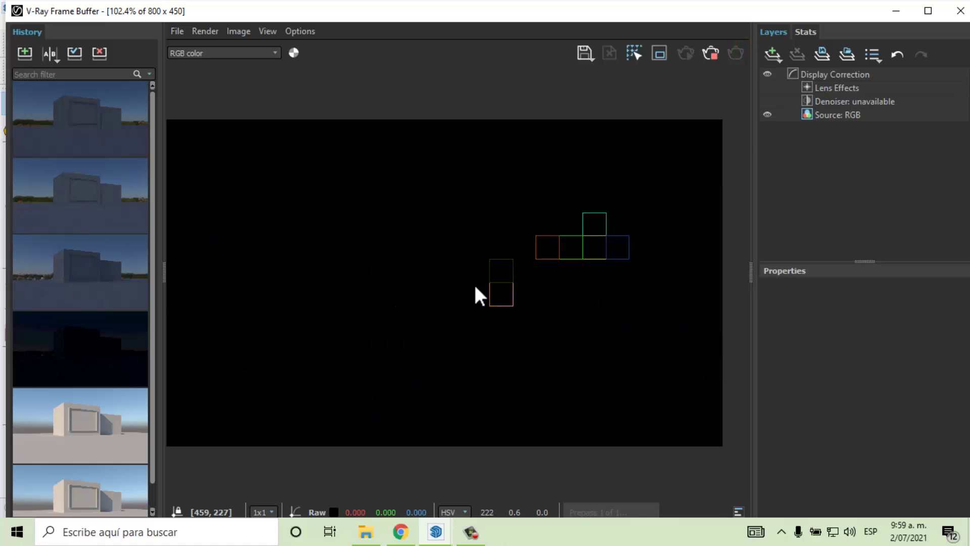
click(905, 11)
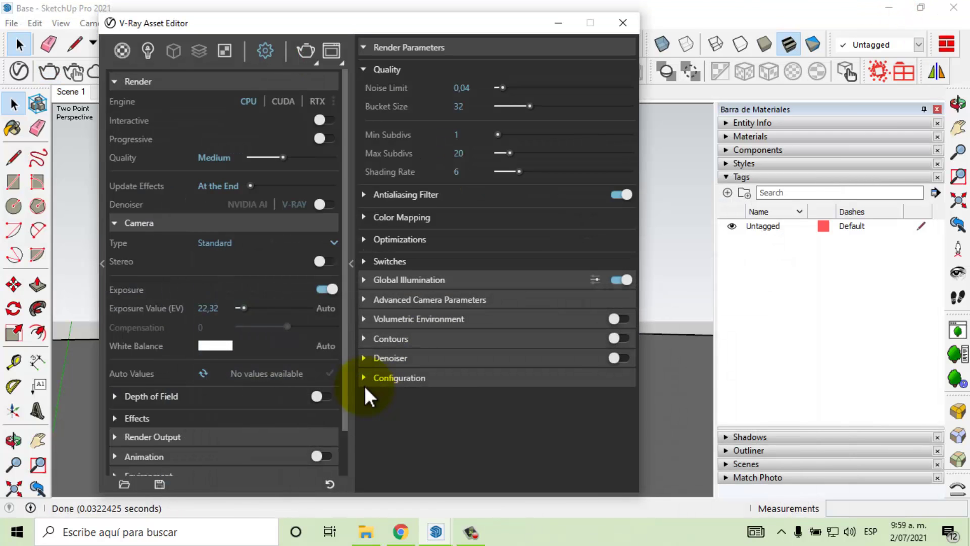
Check the ISO in the advanced camera parameters and set the camera exposure value (EV) to 10,16.
click(369, 299)
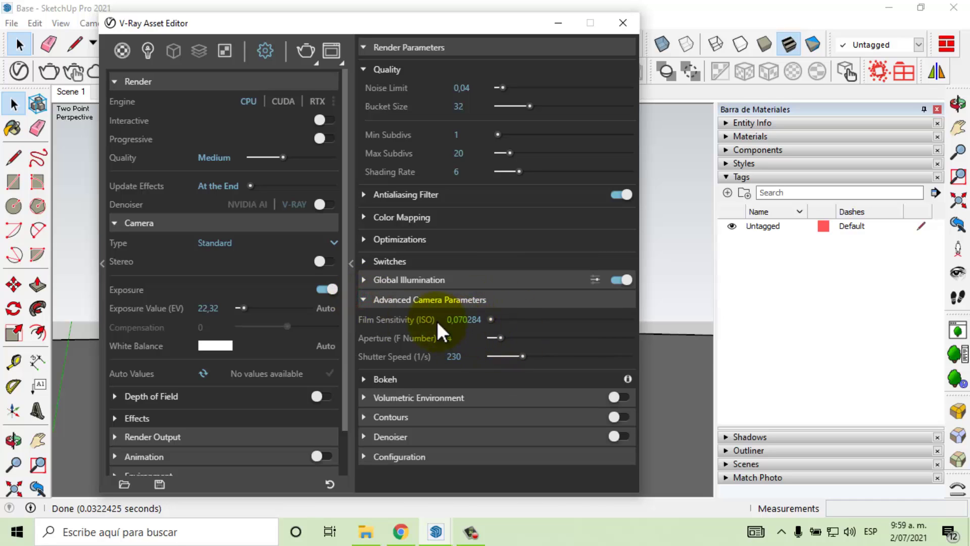
click(362, 299)
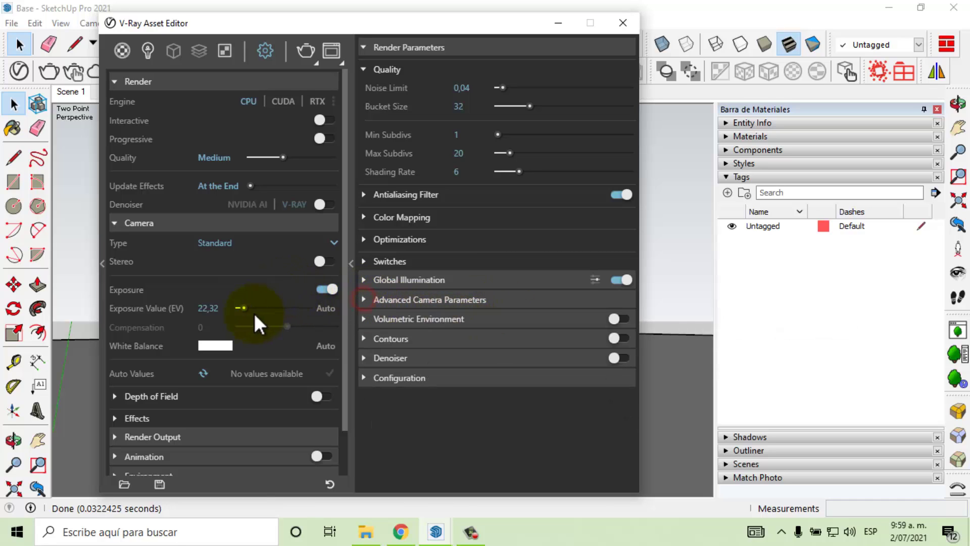
drag(248, 309, 266, 309)
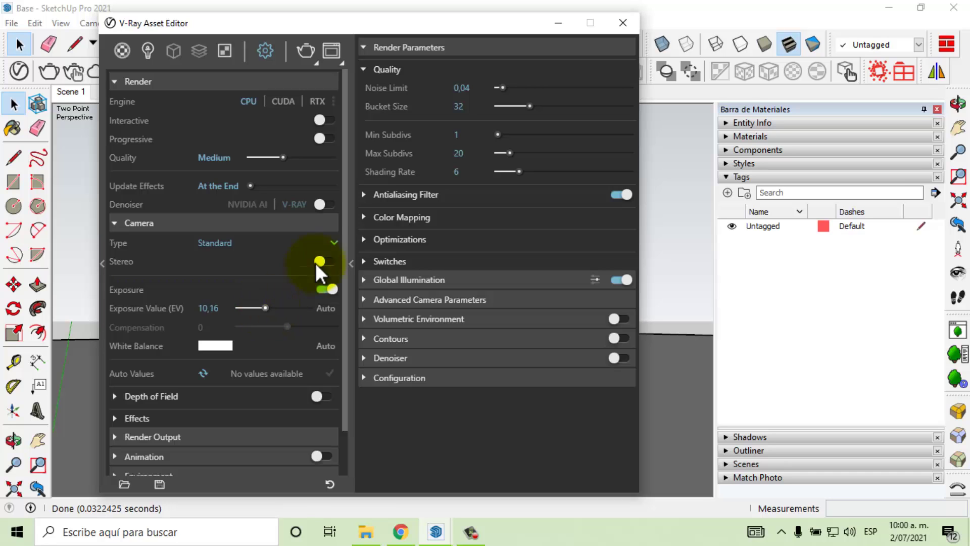
Render the scene with the current exposure value, then review the ISO, aperture and shutter speed in the advanced camera parameters.
click(333, 52)
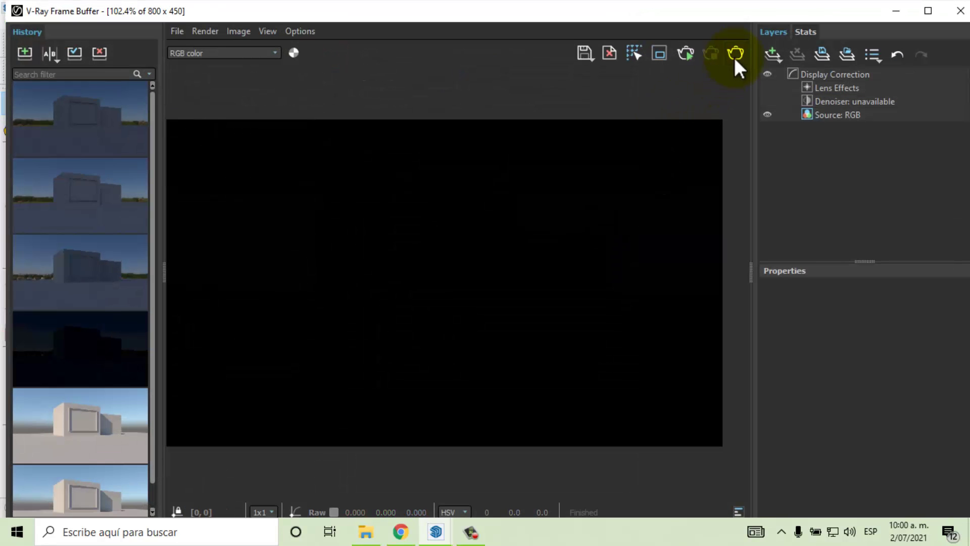
drag(509, 328, 577, 292)
click(896, 10)
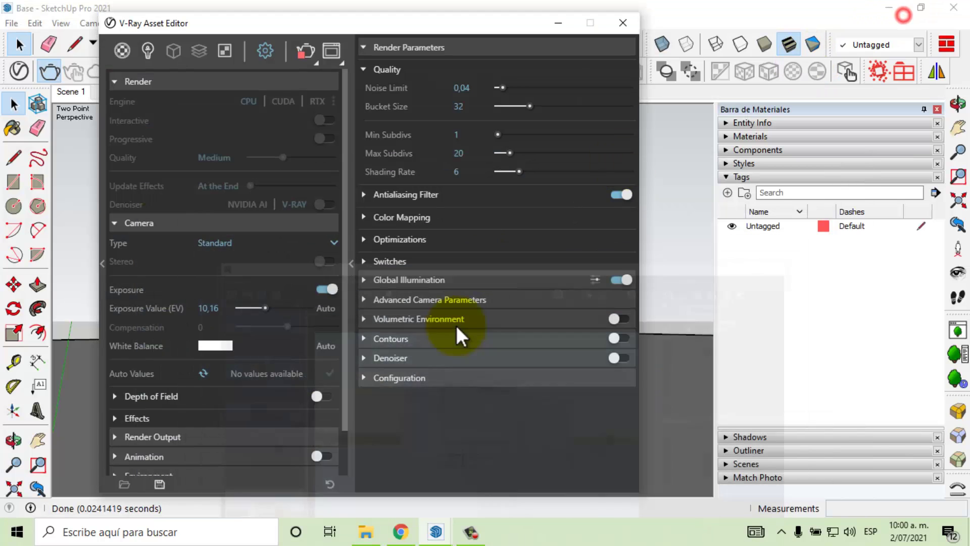
click(367, 301)
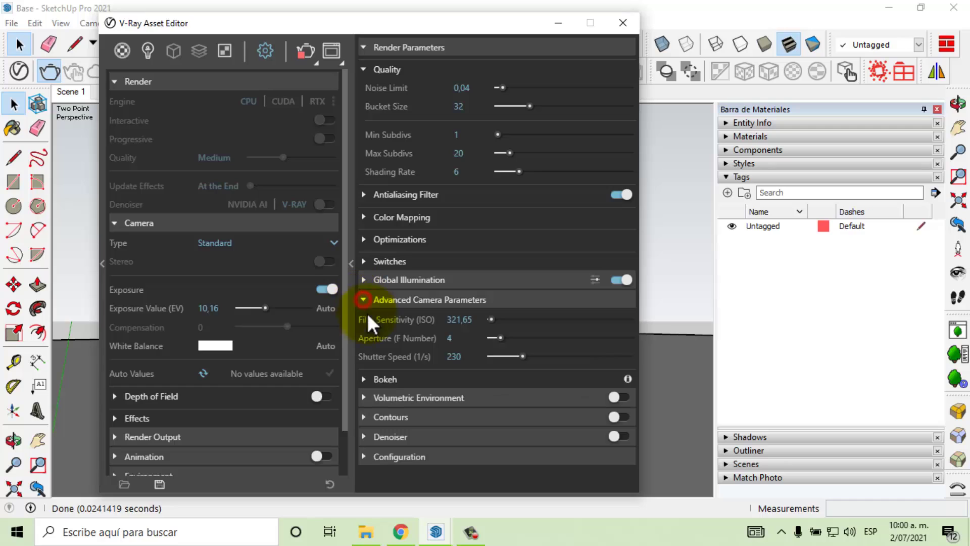
mouse_move(422, 360)
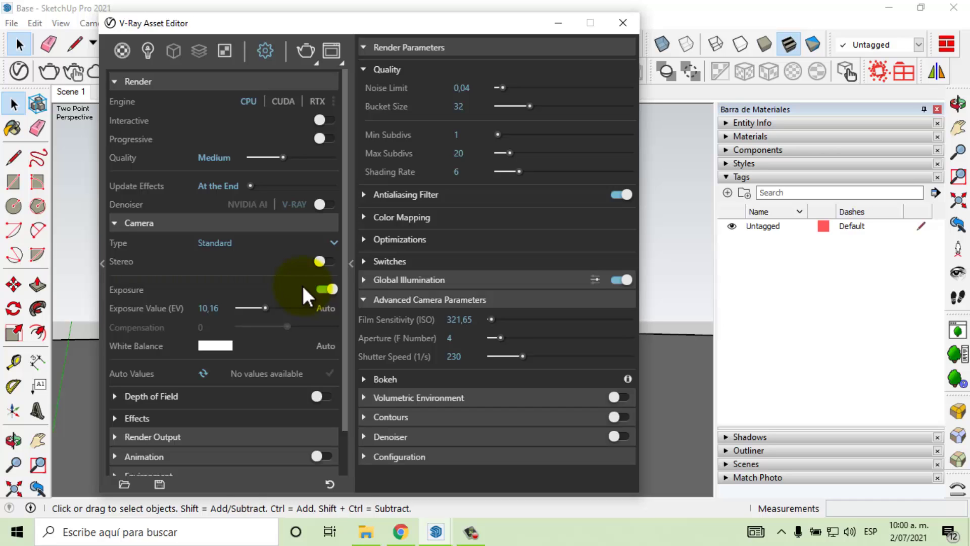
click(471, 532)
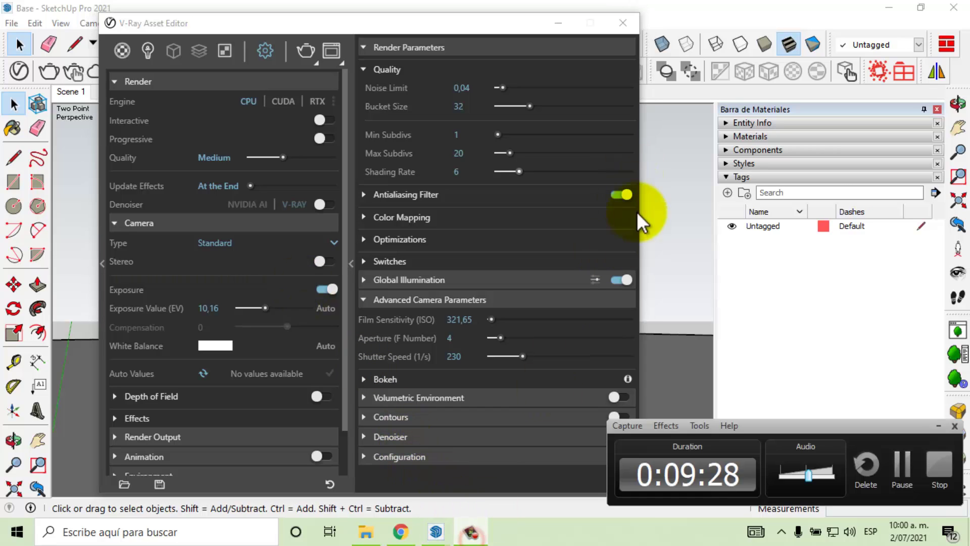
click(938, 463)
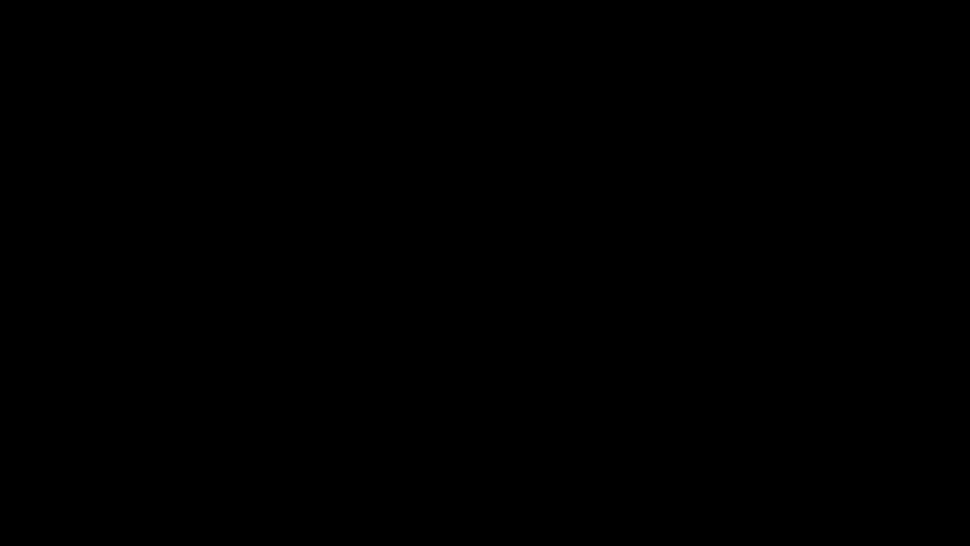